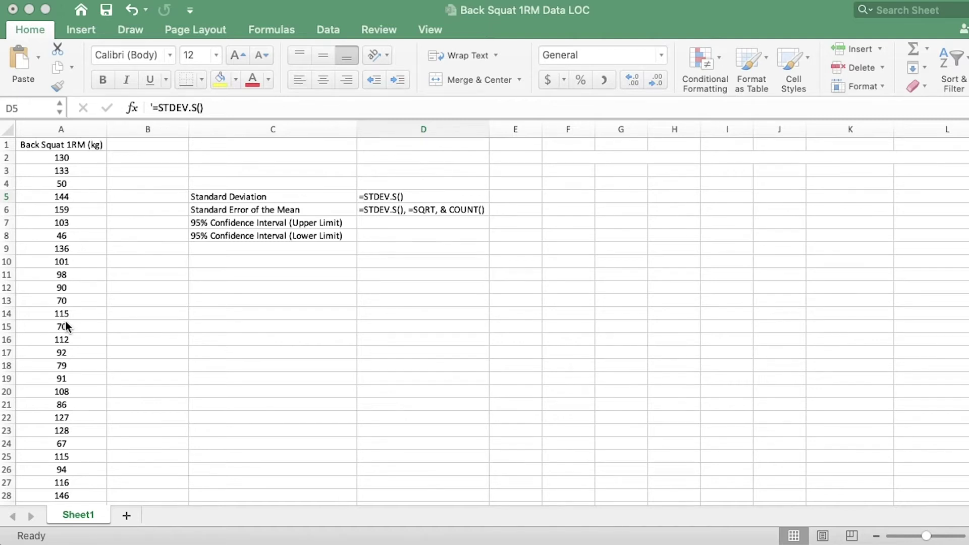
# Check that the squat data in column A ends at row 1001, and look at the hint in D5.
pyautogui.scroll(-5, 67, 323)
pyautogui.scroll(2, 66, 325)
pyautogui.scroll(-10, 68, 313)
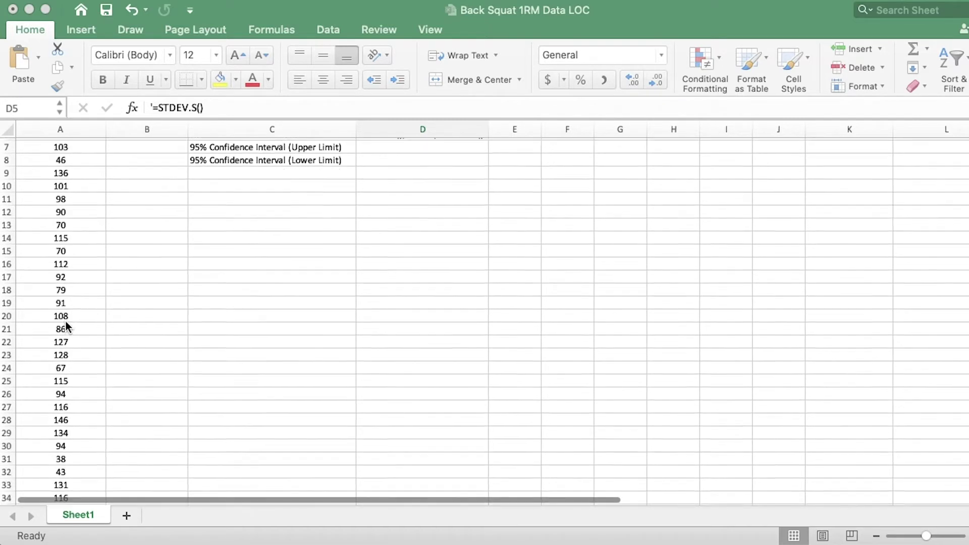
pyautogui.click(42, 293)
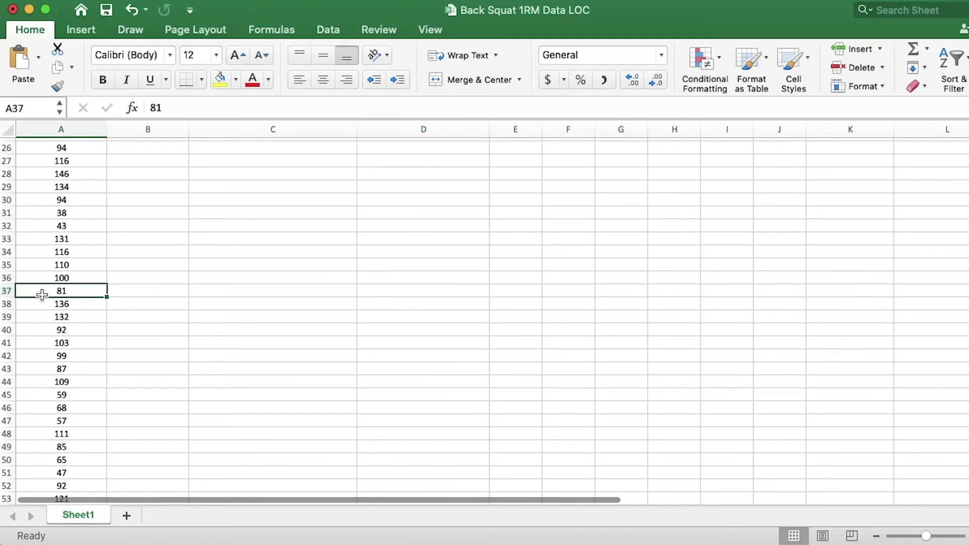
pyautogui.press('super+Down')
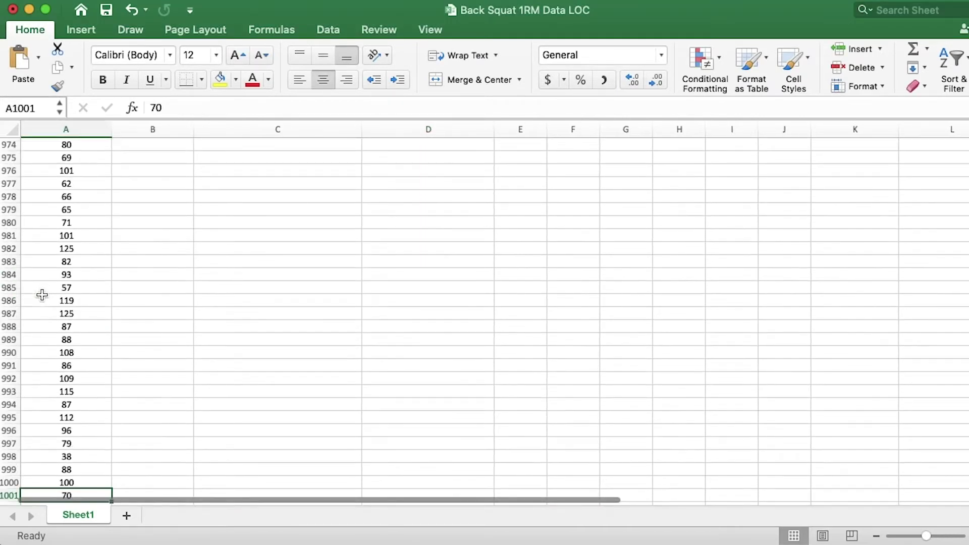
pyautogui.scroll(-1, 93, 321)
pyautogui.press('super+Up')
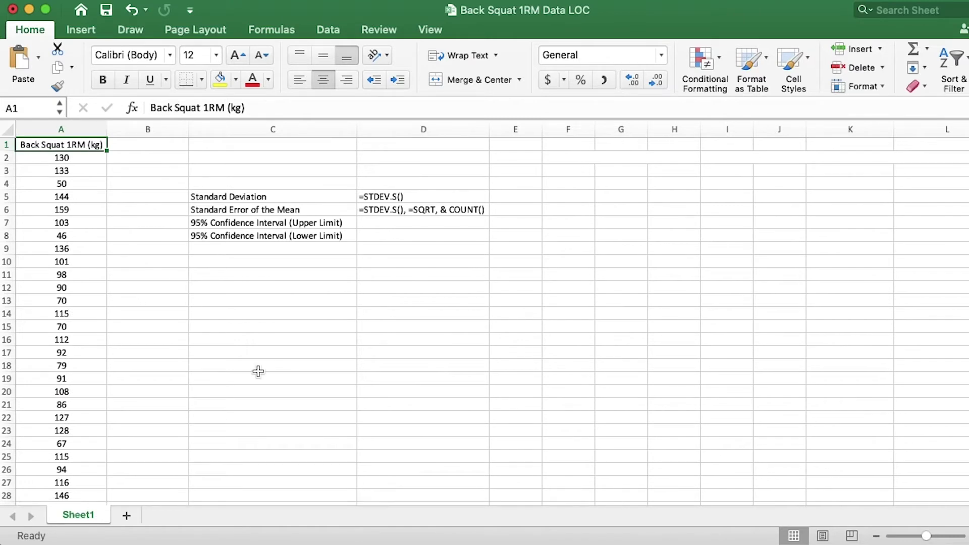
pyautogui.hscroll(1, 258, 371)
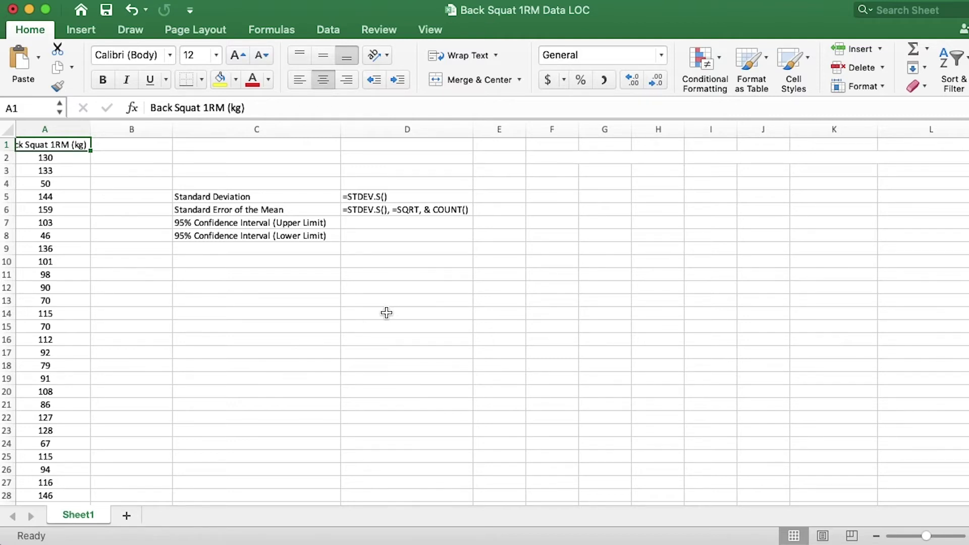
pyautogui.click(411, 195)
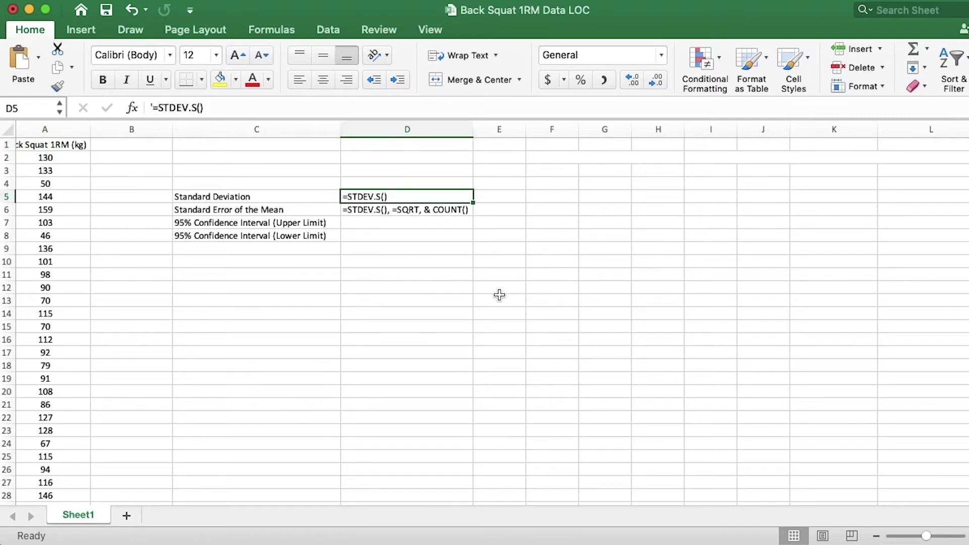
# Enter =STDEV.S(A2:A1001) in E5, giving a standard deviation of 29.9140762.
pyautogui.click(506, 195)
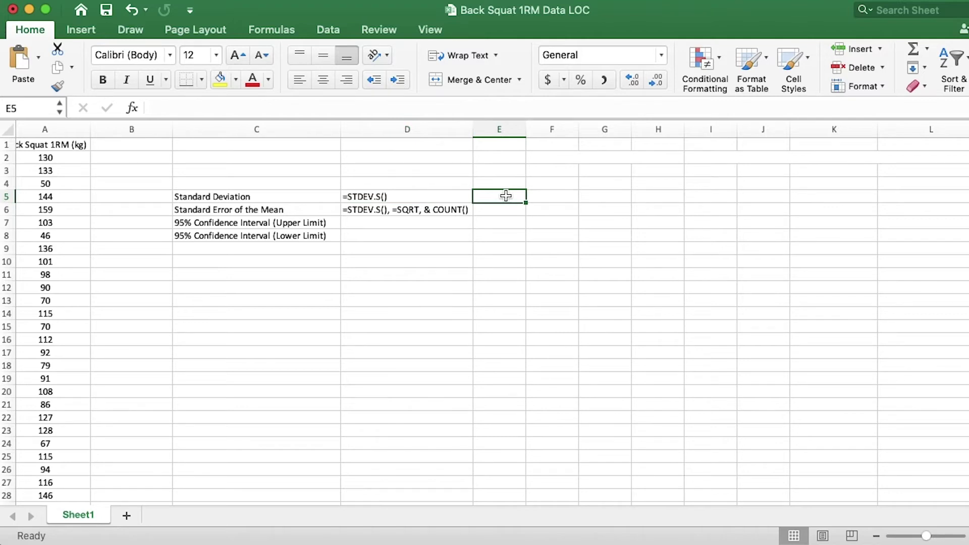
pyautogui.write('=')
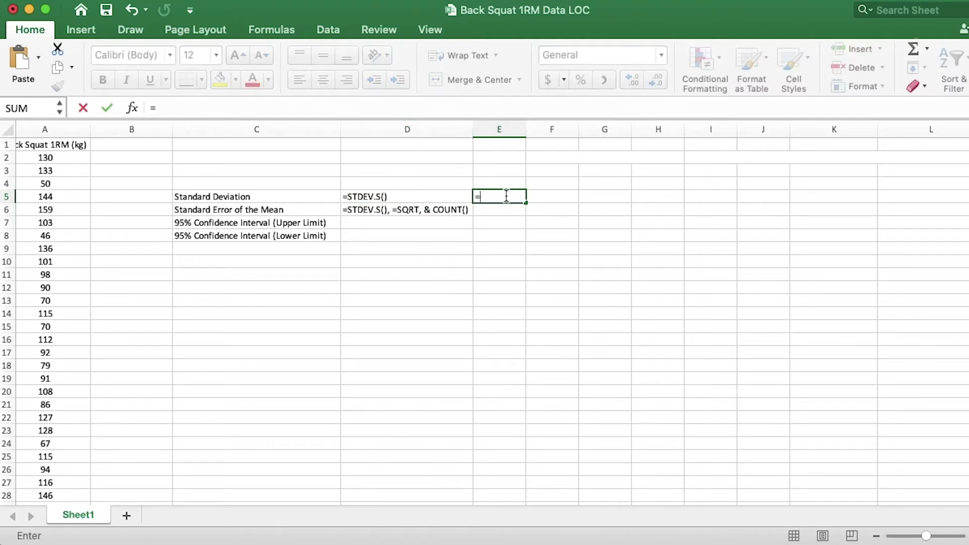
pyautogui.write('stde')
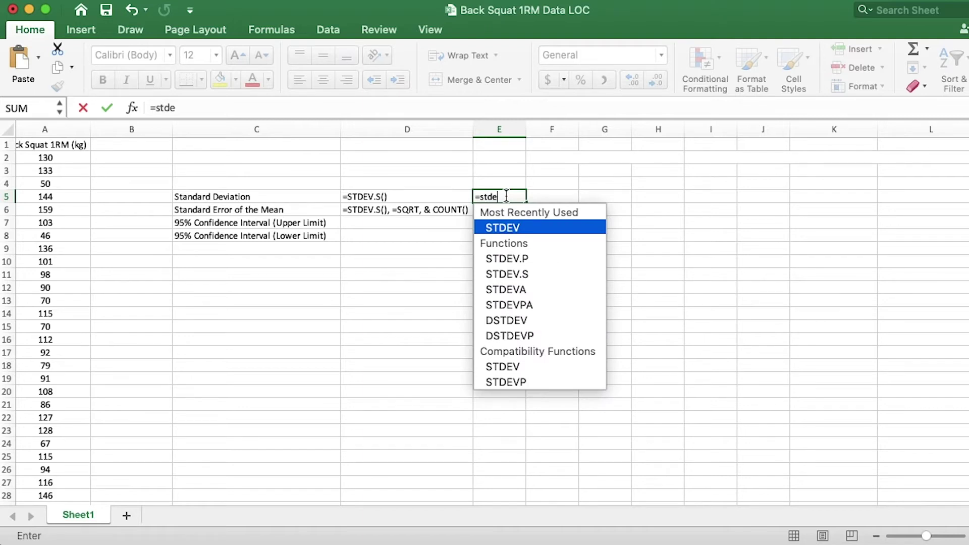
pyautogui.write('v.s(')
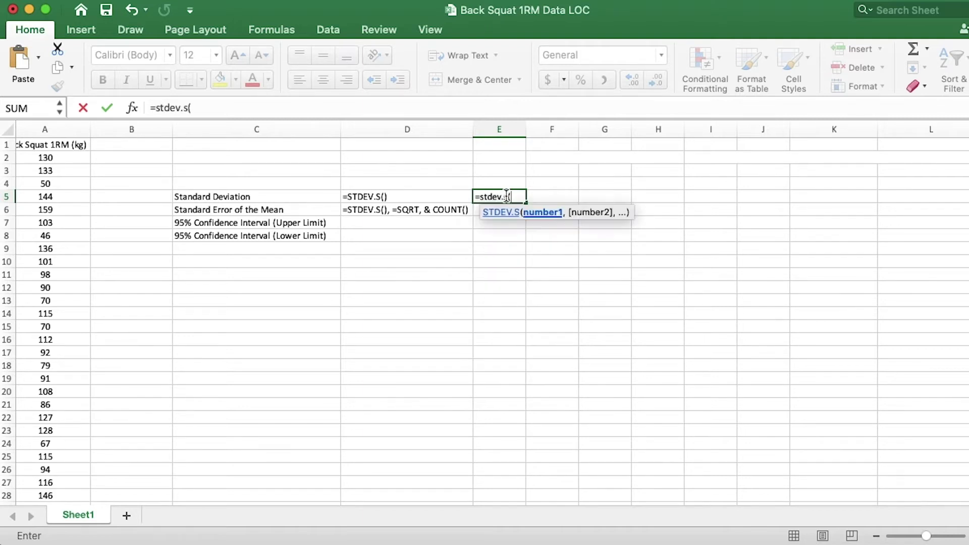
pyautogui.click(63, 161)
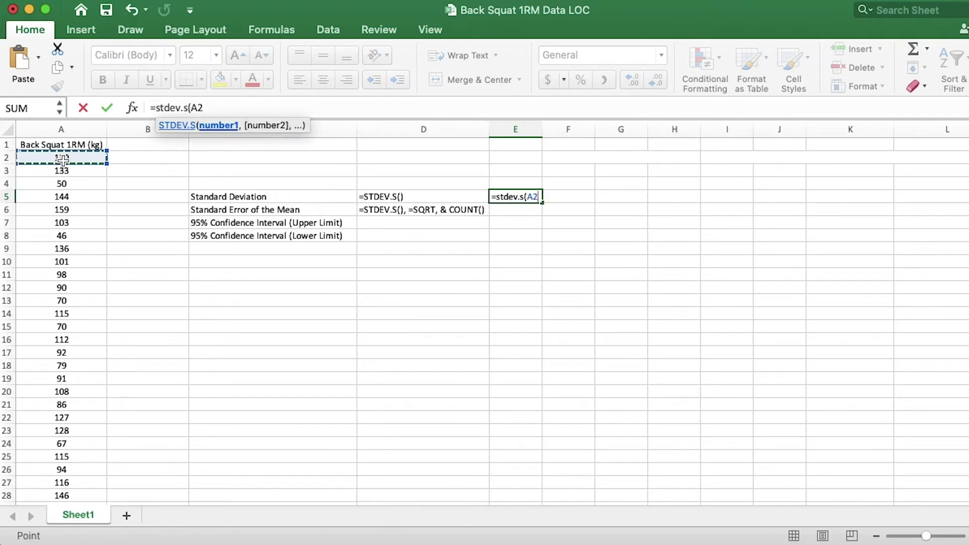
pyautogui.hotkey('ctrl', 'shift', 'Down')
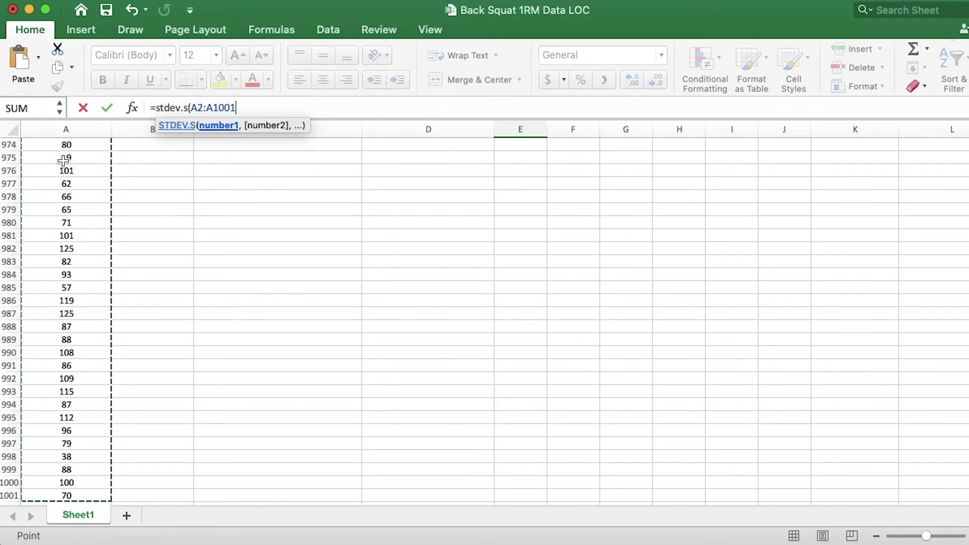
pyautogui.write(')')
pyautogui.press('Return')
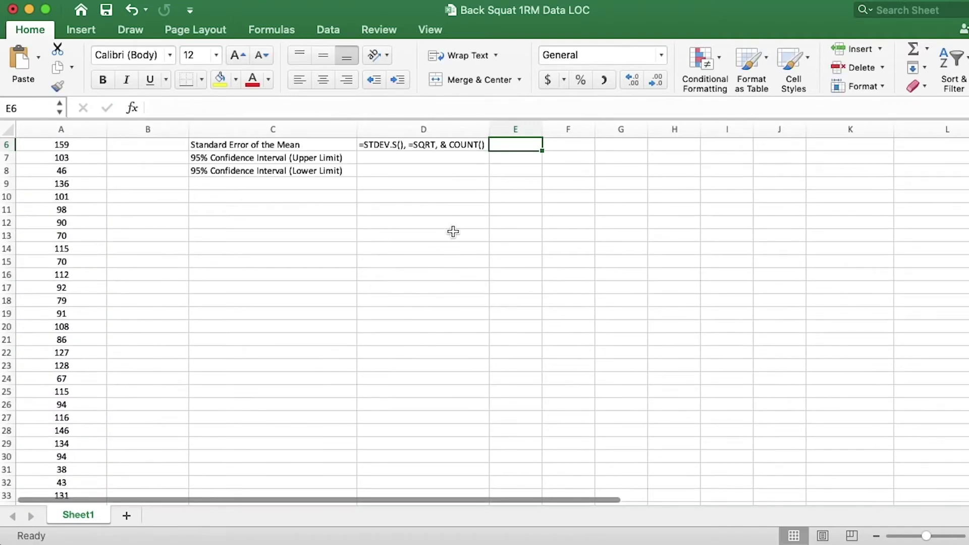
pyautogui.scroll(3, 452, 225)
# Enter =E5/SQRT(COUNT(A2:A1001)) in E6, giving a standard error of 0.94596615.
pyautogui.click(529, 197)
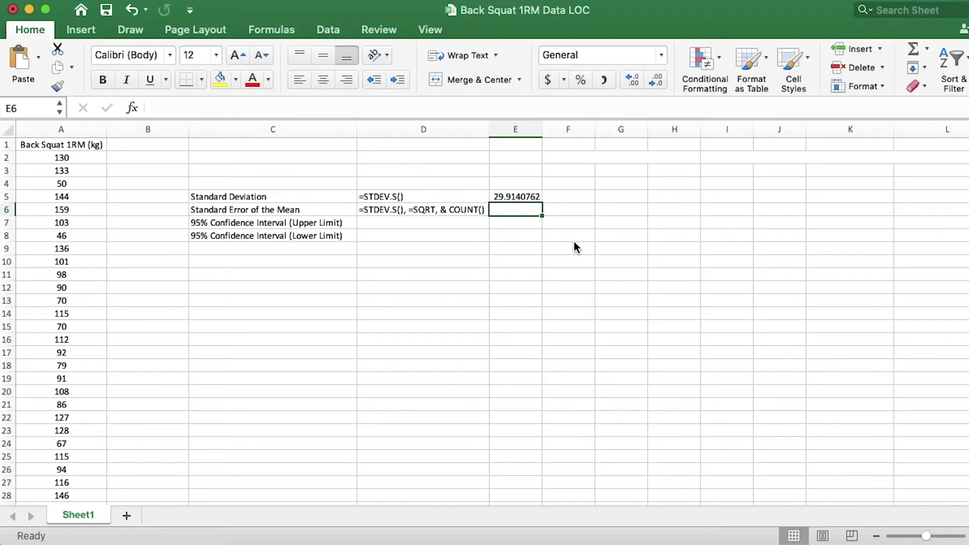
pyautogui.write('=')
pyautogui.click(503, 194)
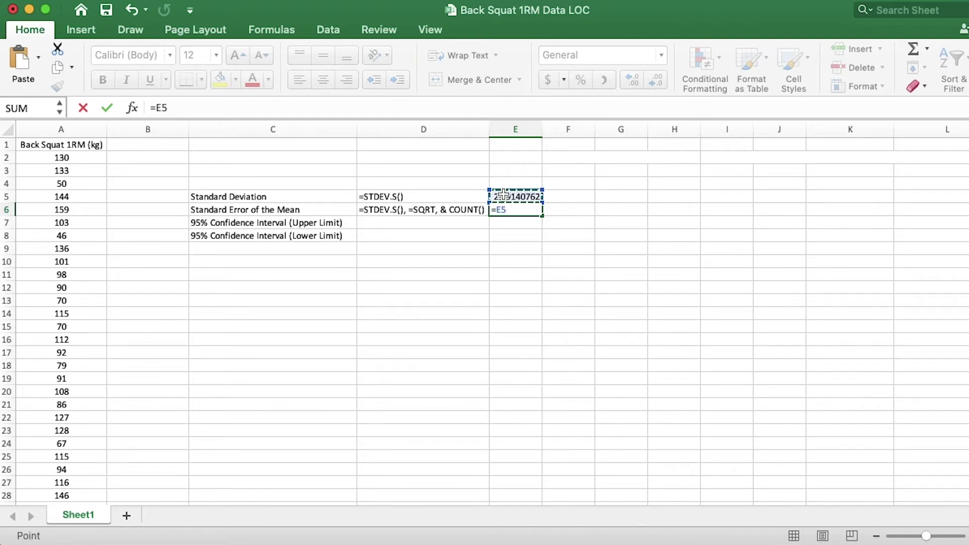
pyautogui.write('/sqrt')
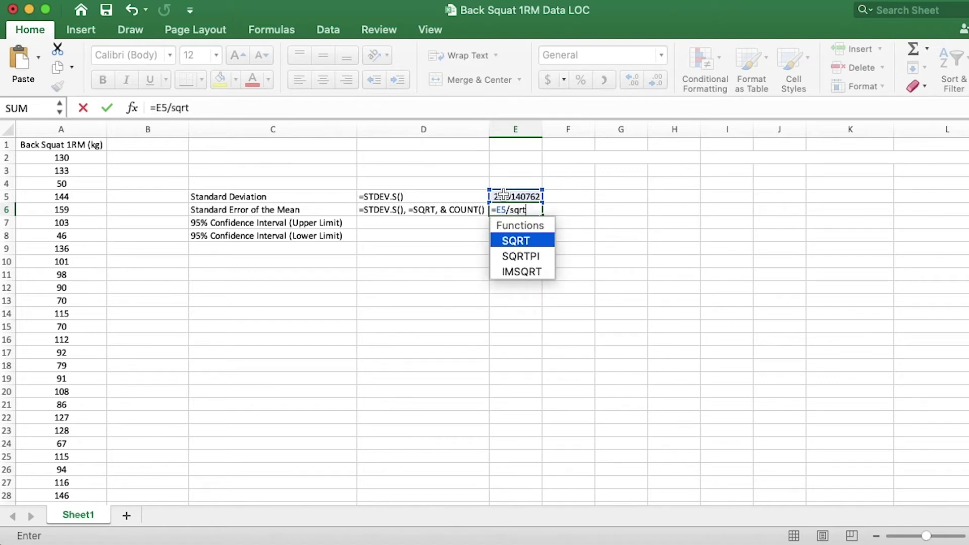
pyautogui.write('(')
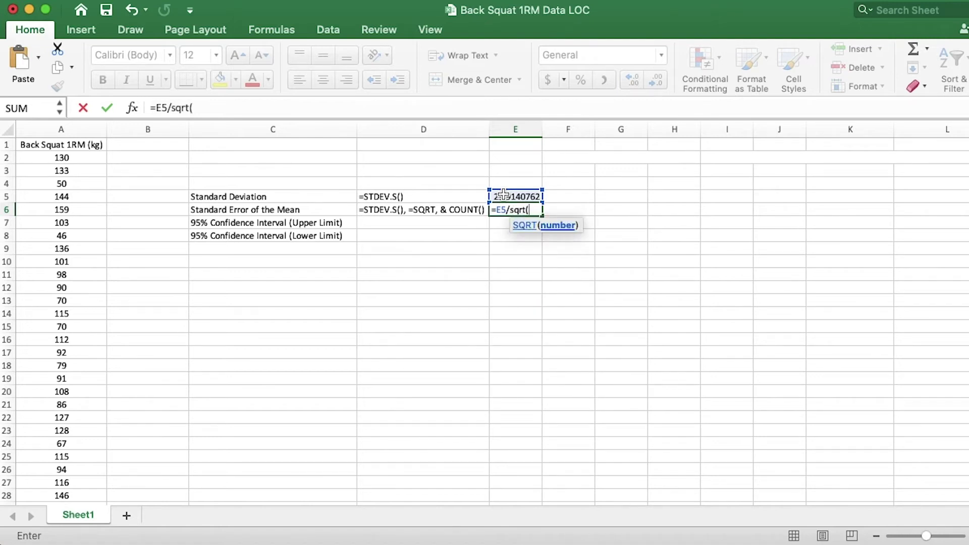
pyautogui.write('count(')
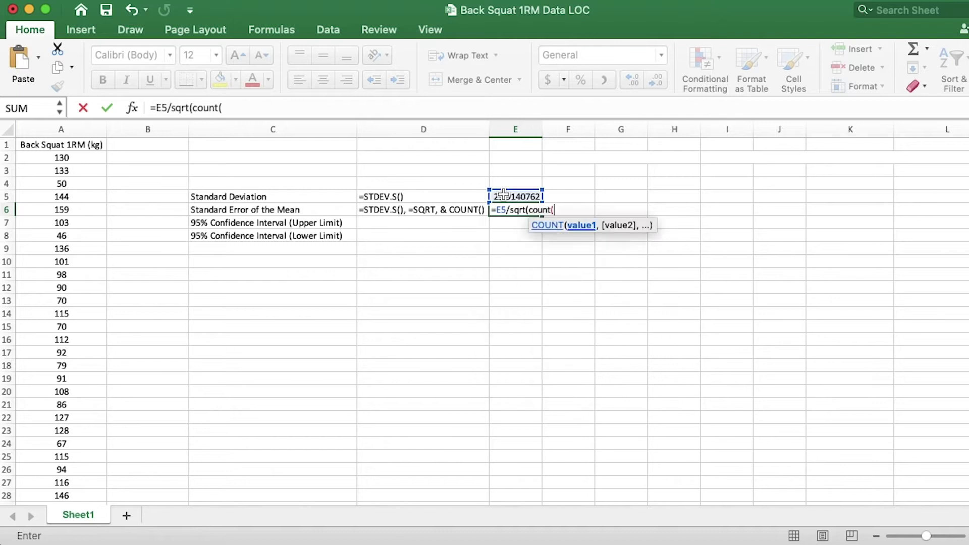
pyautogui.click(74, 160)
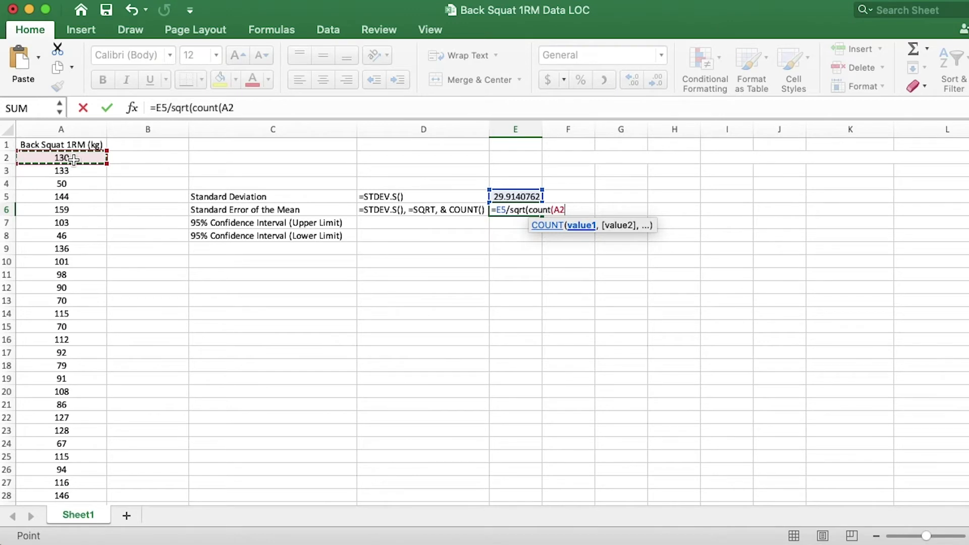
pyautogui.press('super+shift+Down')
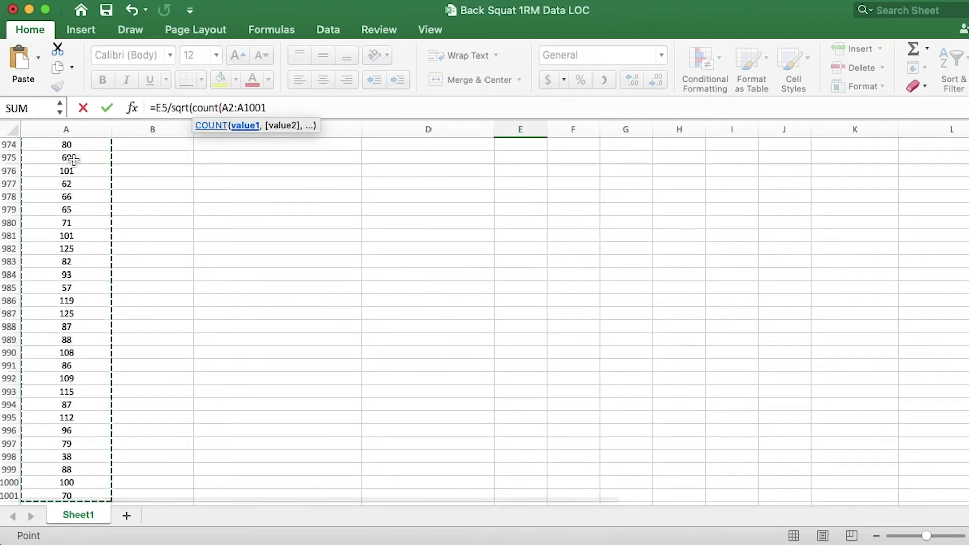
pyautogui.write(')')
pyautogui.press('Return')
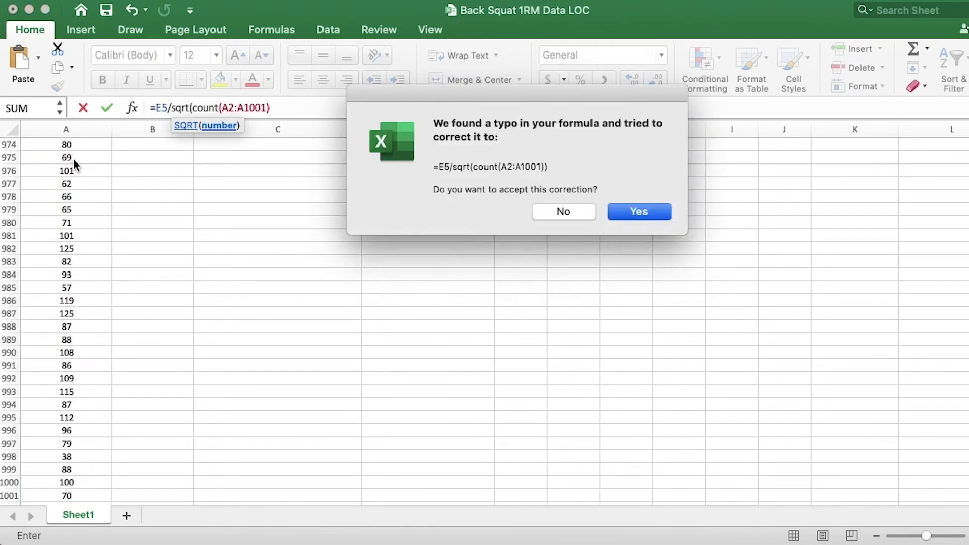
pyautogui.press('Return')
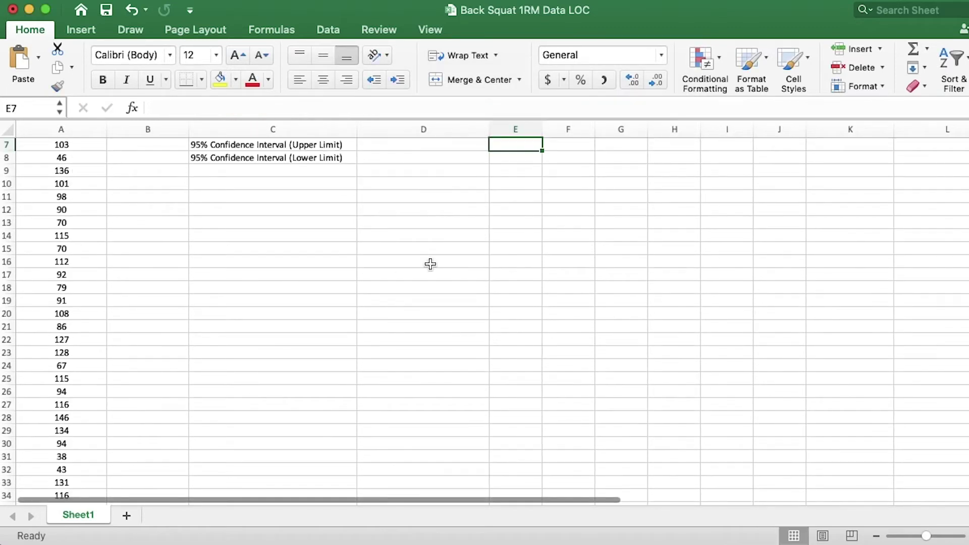
pyautogui.scroll(3, 479, 260)
pyautogui.doubleClick(521, 212)
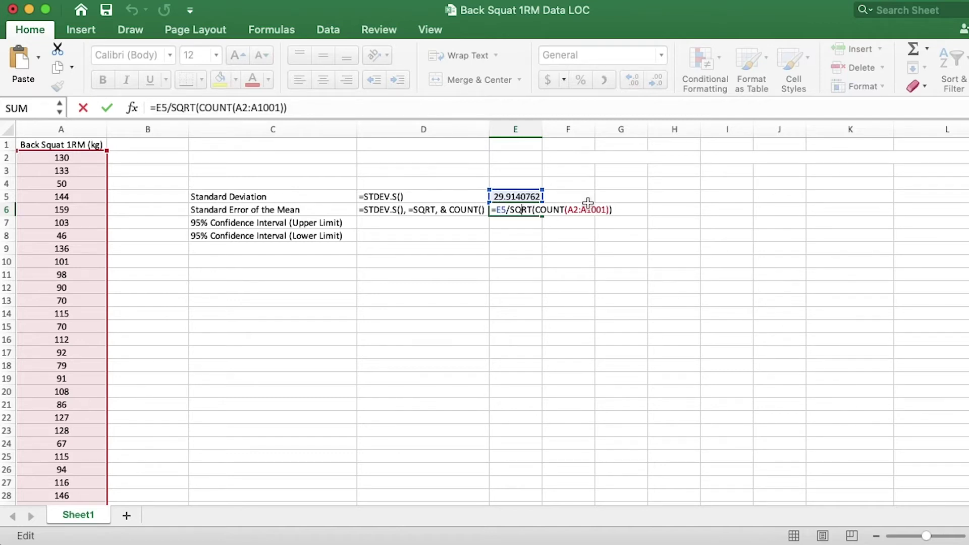
pyautogui.press('Return')
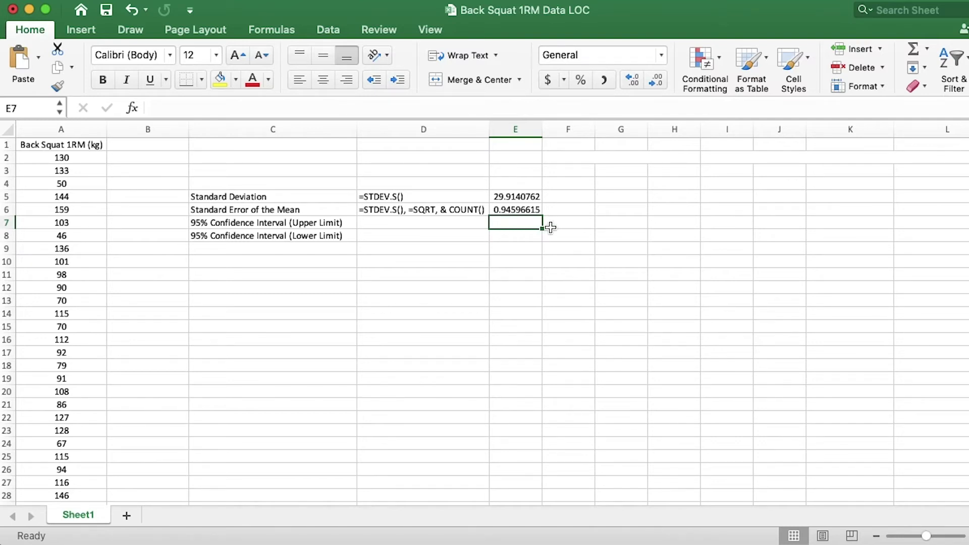
# Reduce E5:E6 to two decimal places so they show 29.91 and 0.95.
pyautogui.click(524, 212)
pyautogui.hotkey('shift', 'Up')
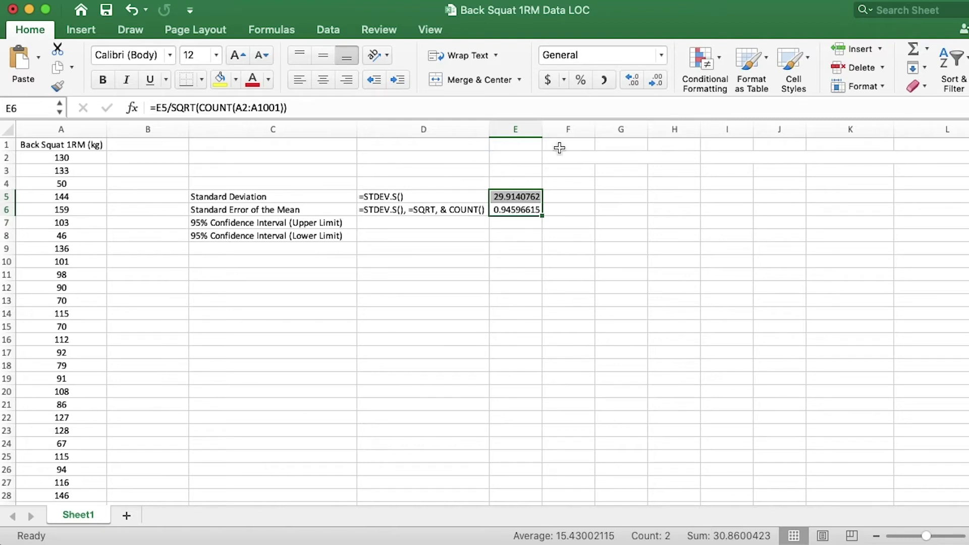
pyautogui.click(650, 78)
pyautogui.click(651, 78)
pyautogui.click(652, 79)
pyautogui.click(653, 80)
pyautogui.click(657, 81)
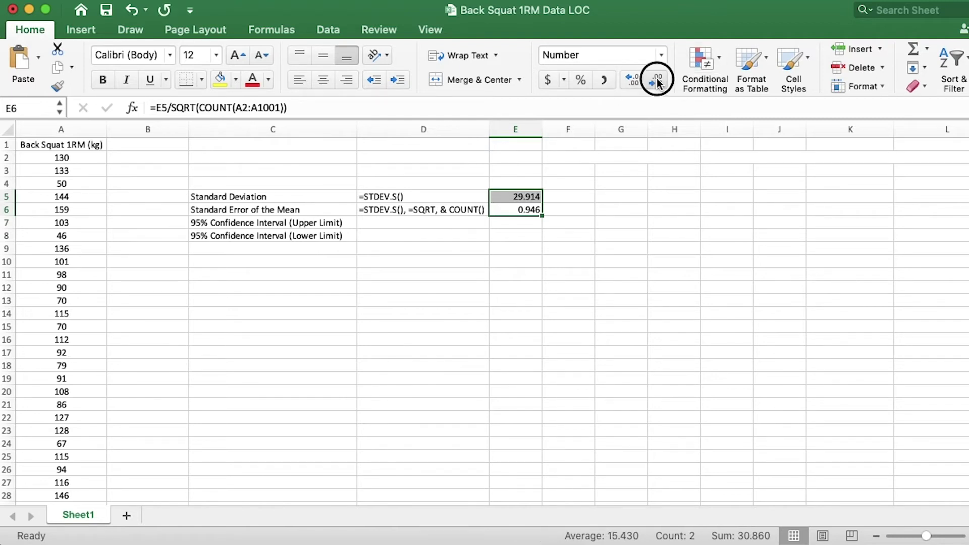
pyautogui.click(657, 81)
pyautogui.click(525, 235)
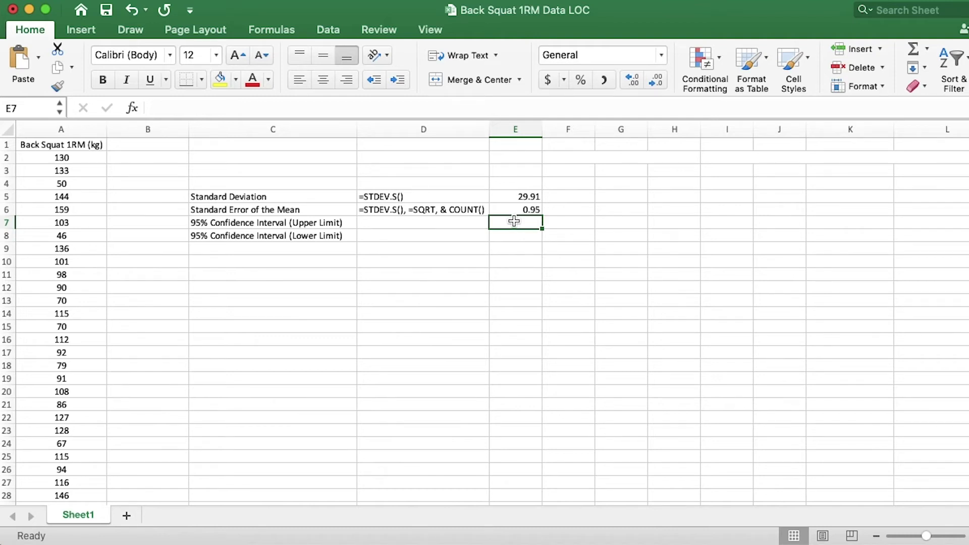
pyautogui.write('=')
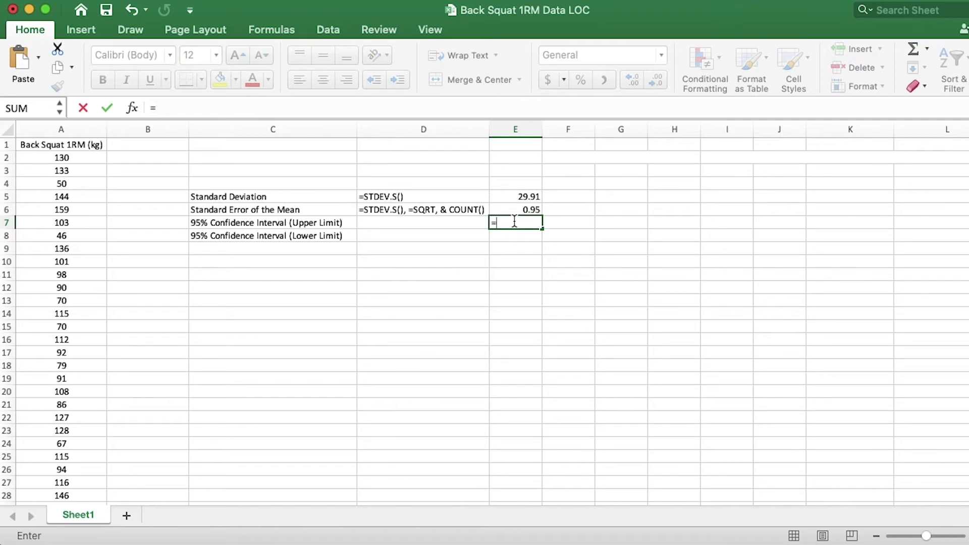
pyautogui.write('average(A2:A1001')
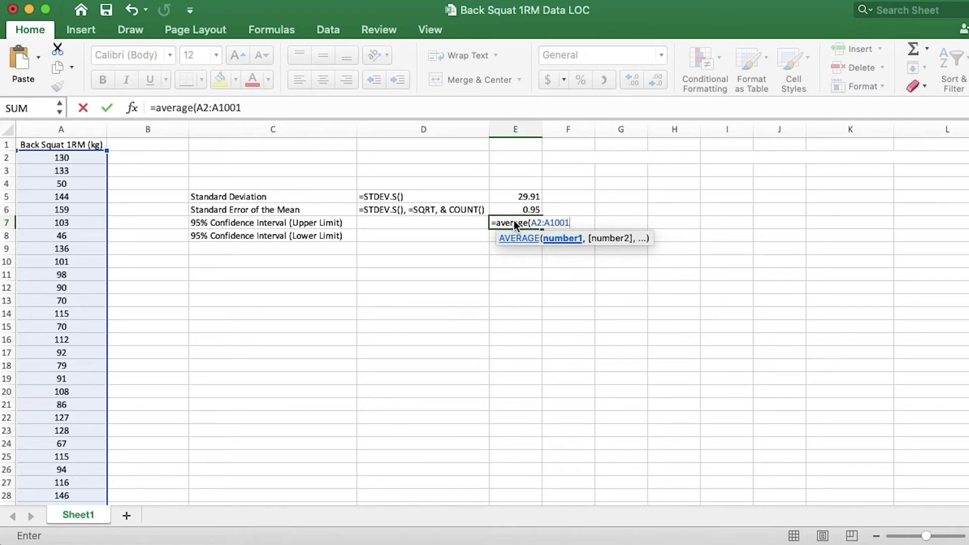
pyautogui.write(')')
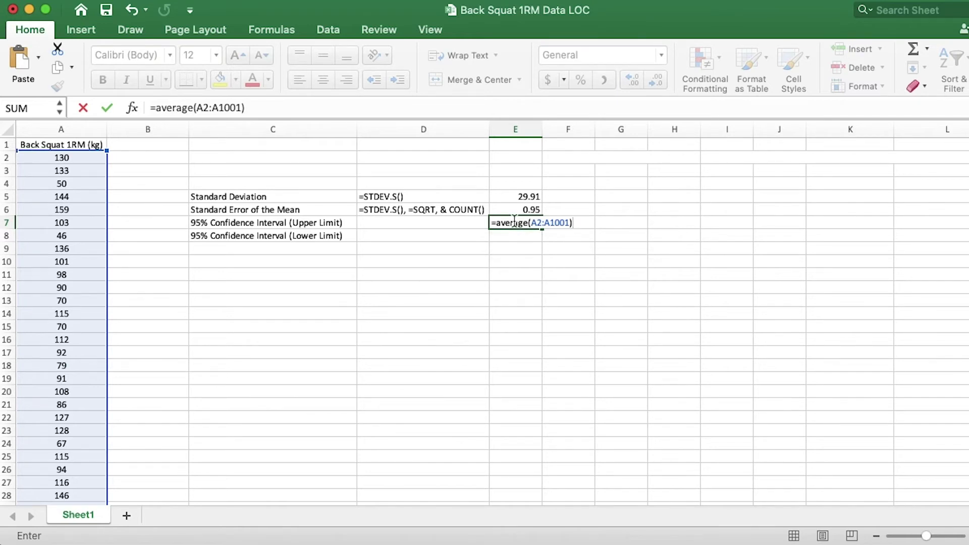
pyautogui.write('+1.96')
# Complete E7 as =AVERAGE(A2:A1001)+1.96*E6, giving an upper limit of 101.984094.
pyautogui.write('*')
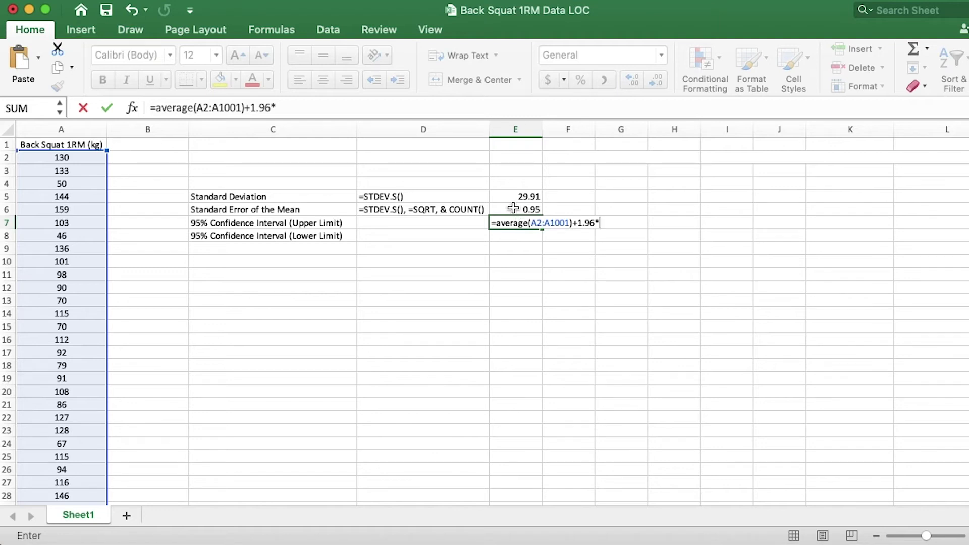
pyautogui.click(513, 208)
pyautogui.press('Return')
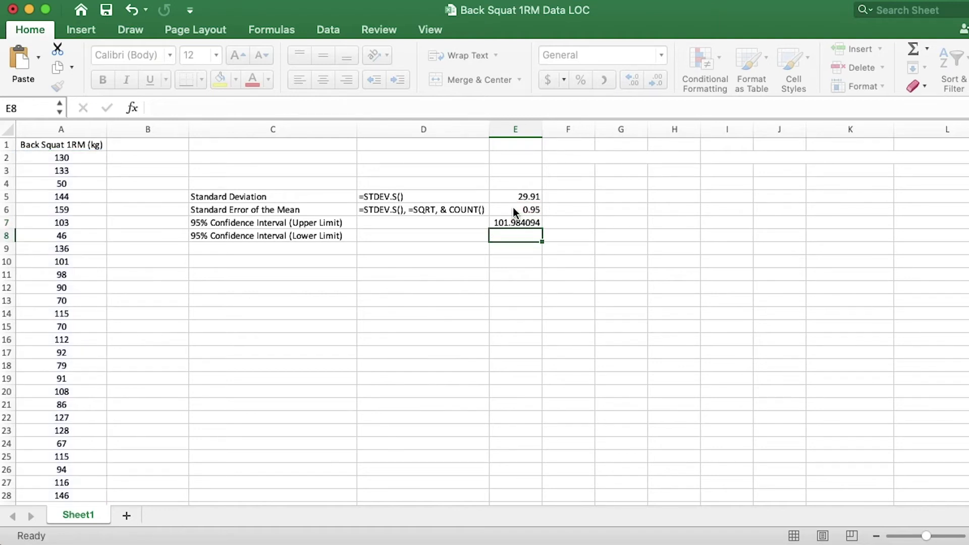
pyautogui.click(508, 221)
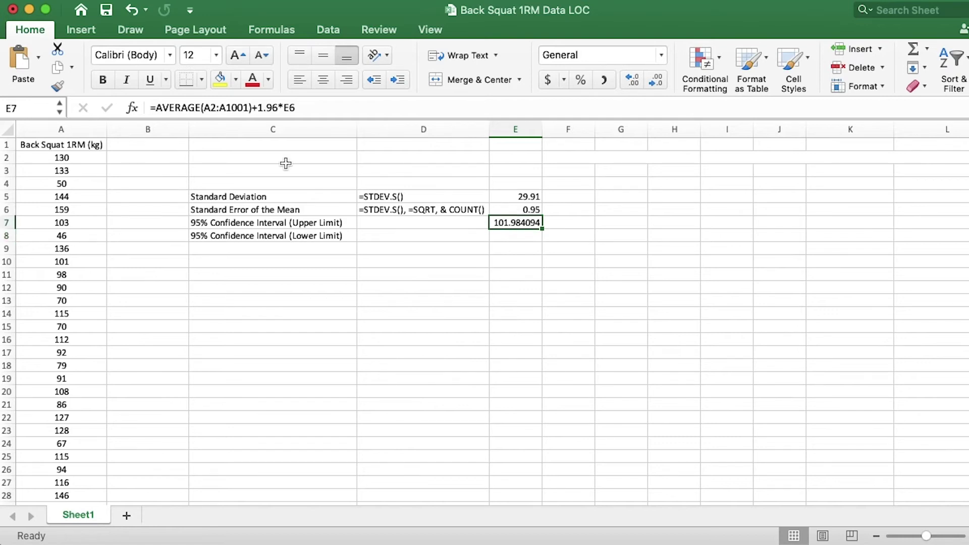
# Copy E7's formula into E8 and change + to -, giving a lower limit of 98.2759064.
pyautogui.moveTo(310, 107); pyautogui.dragTo(140, 109)
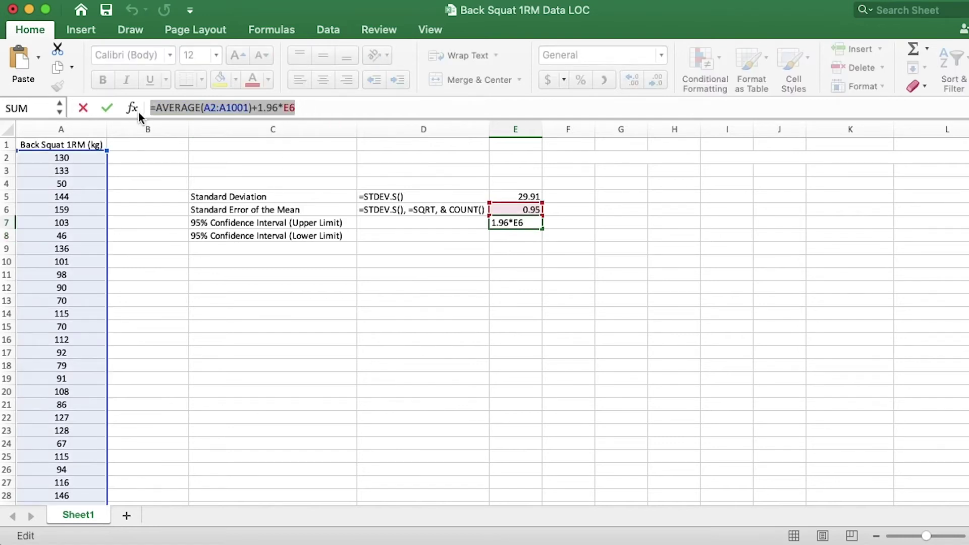
pyautogui.write('=')
pyautogui.click(507, 233)
pyautogui.press('Escape')
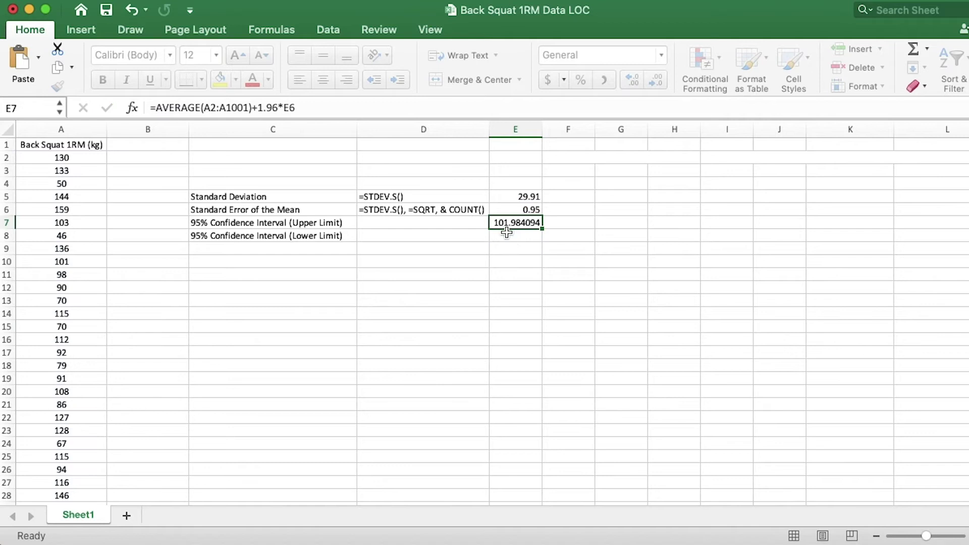
pyautogui.click(514, 236)
pyautogui.press('super+v')
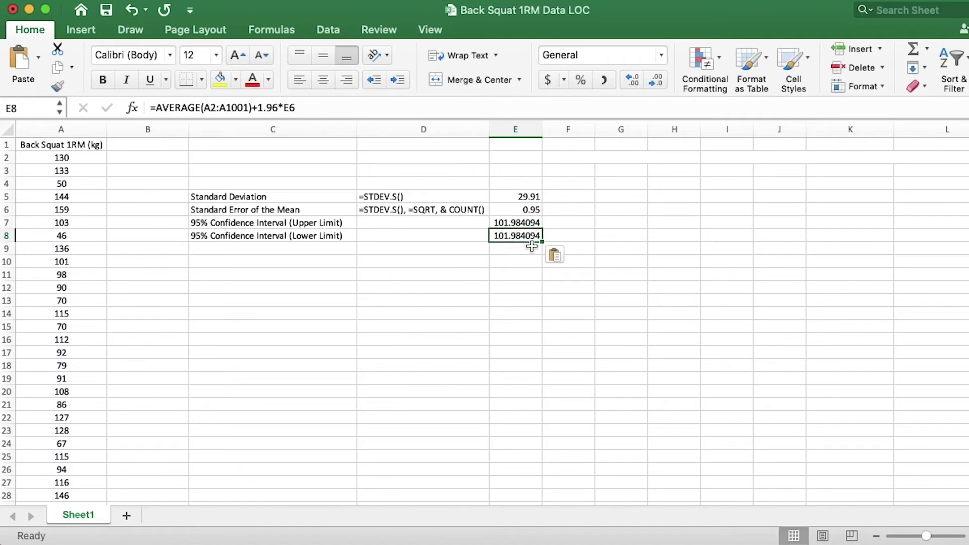
pyautogui.click(258, 108)
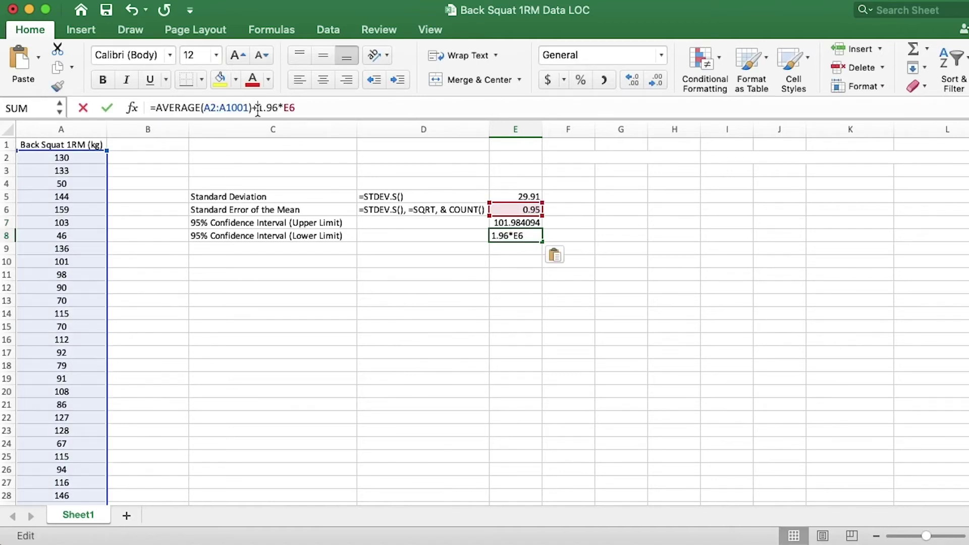
pyautogui.press('BackSpace')
pyautogui.write('-')
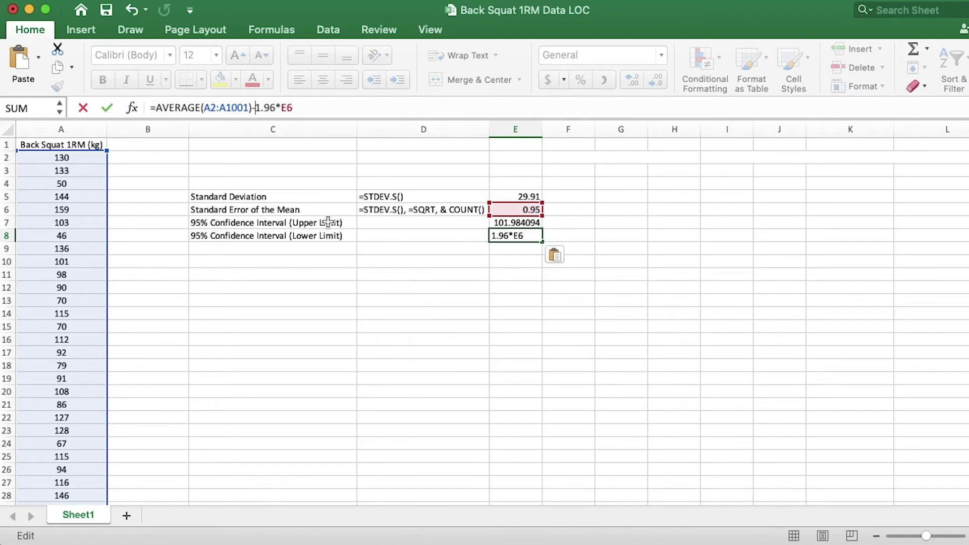
pyautogui.press('Return')
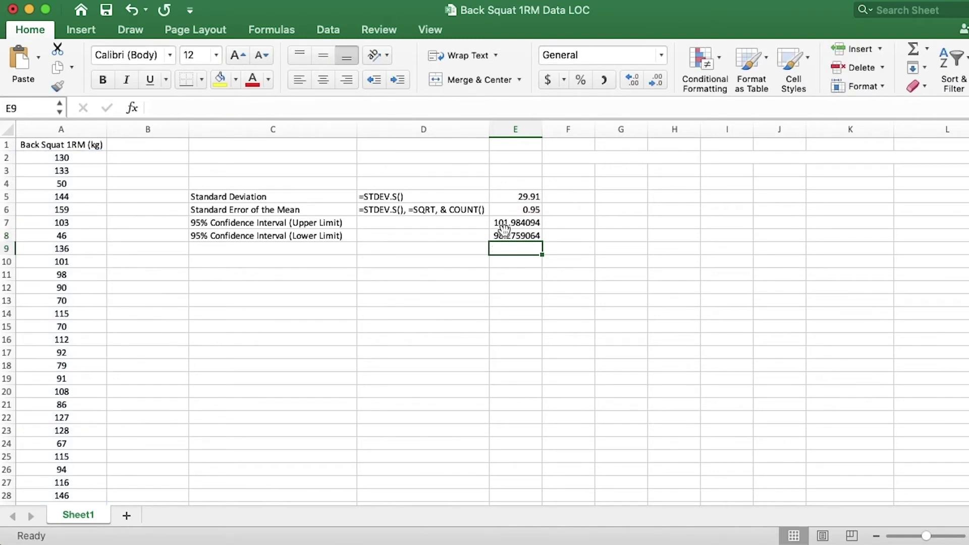
pyautogui.click(517, 221)
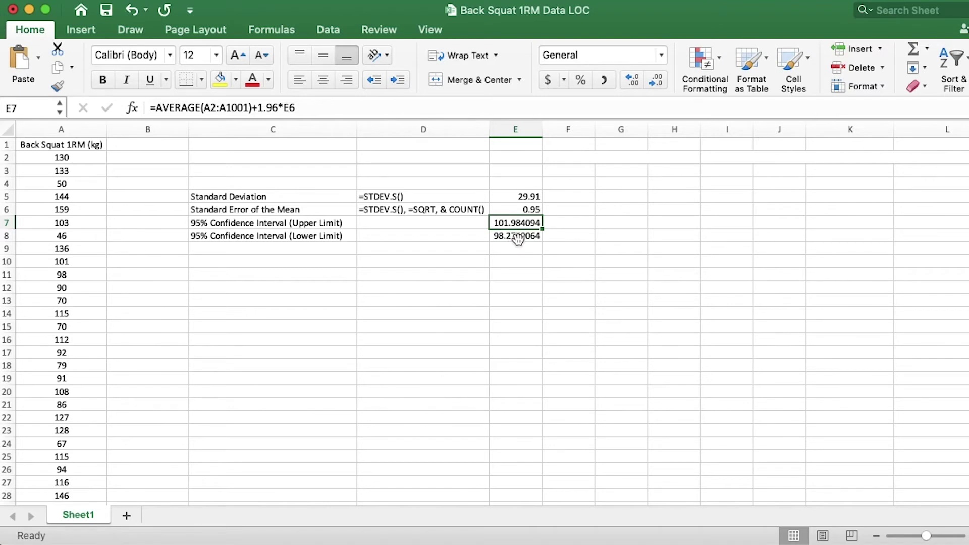
pyautogui.click(519, 237)
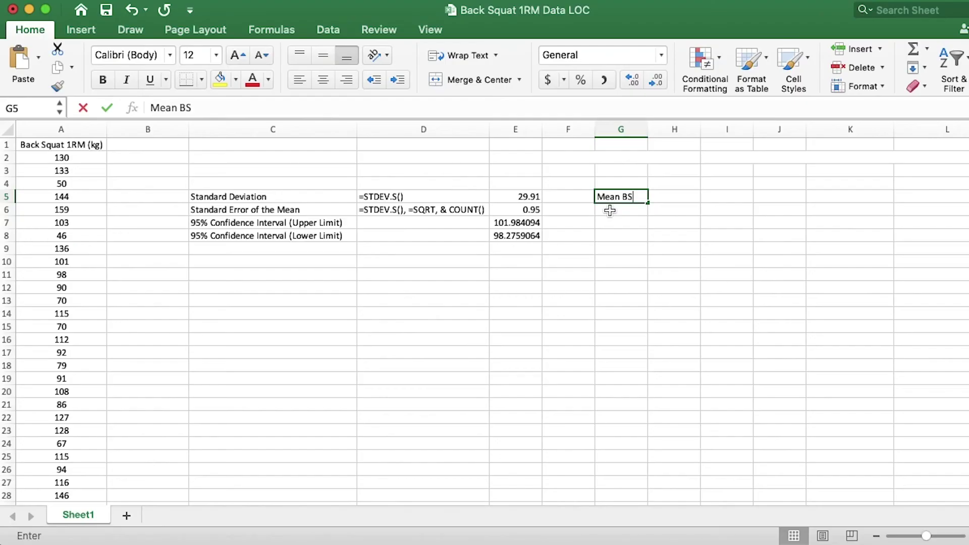
# Finish the 'Mean BS 1RM' label and put =AVERAGE(A2:A1001) below it, showing 100.13.
pyautogui.write('1RM')
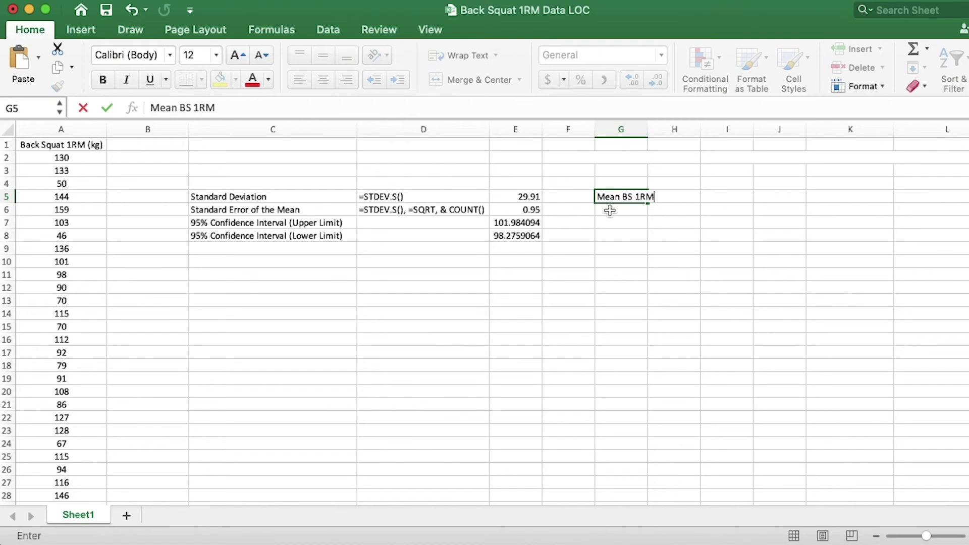
pyautogui.press('Return')
pyautogui.write('=a')
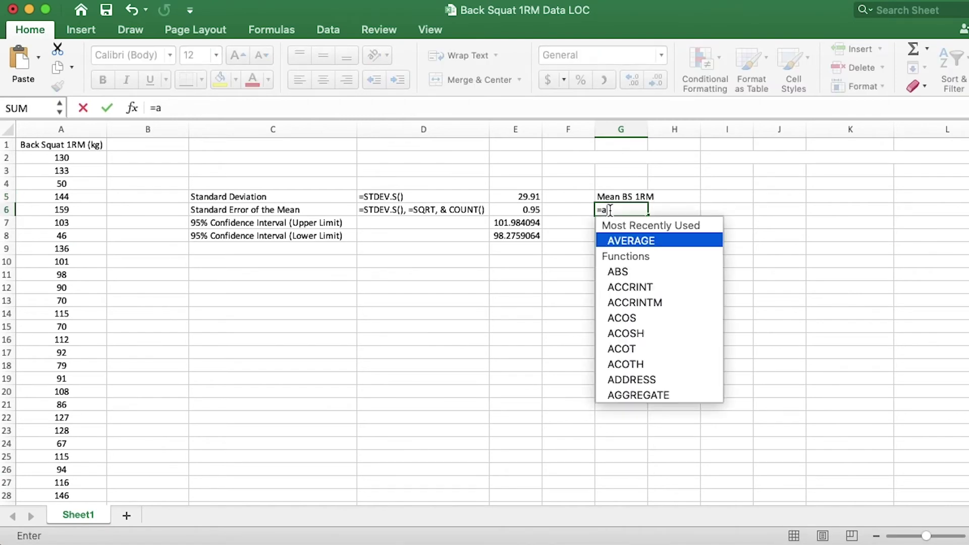
pyautogui.write('verage(')
pyautogui.click(52, 153)
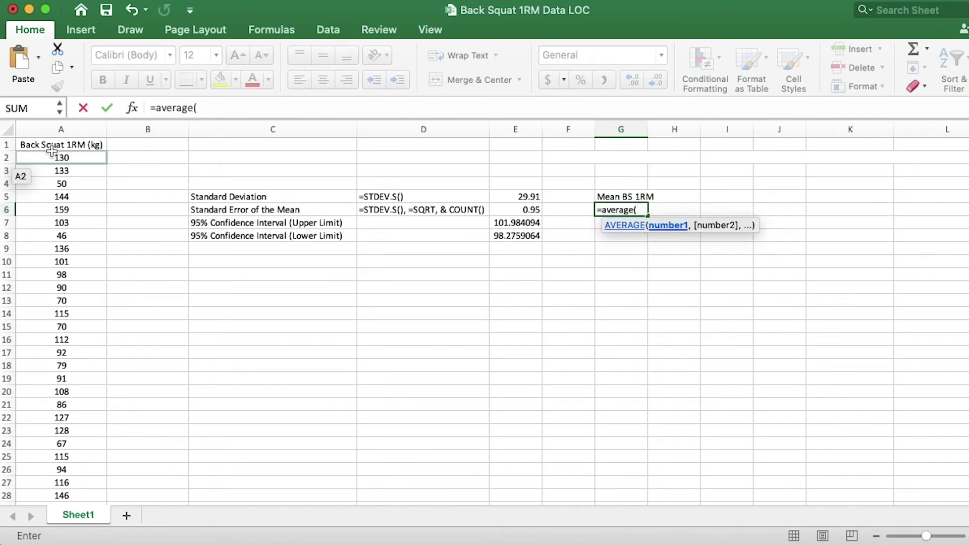
pyautogui.hotkey('ctrl', 'shift', 'Down')
pyautogui.write(')')
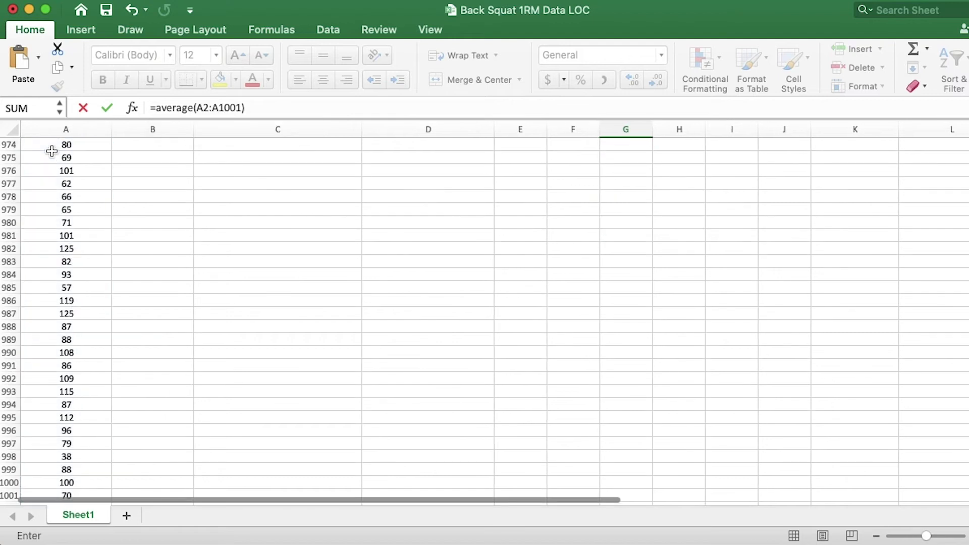
pyautogui.press('Return')
pyautogui.scroll(20, 407, 178)
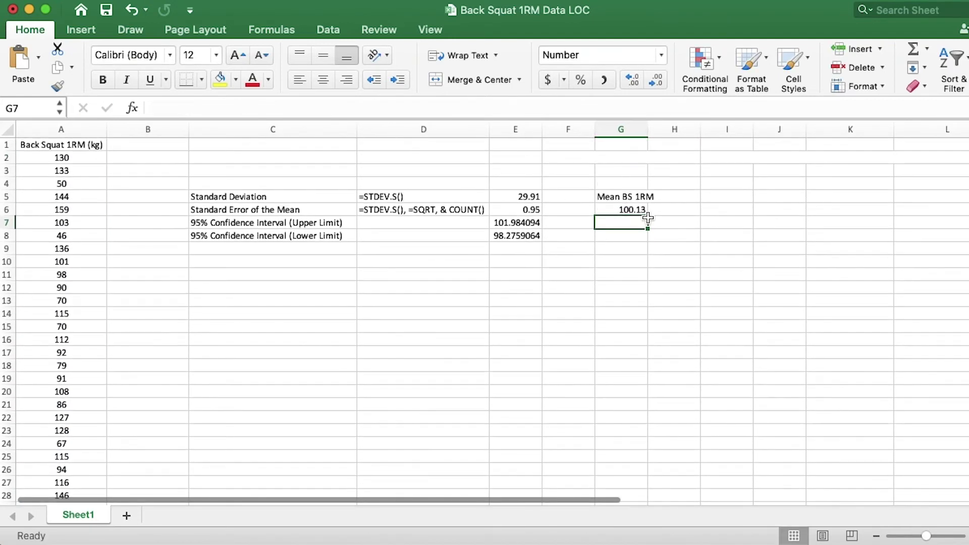
# Set G7 to =E6 to show the SEM 0.95, and select the mean label and value.
pyautogui.write('=')
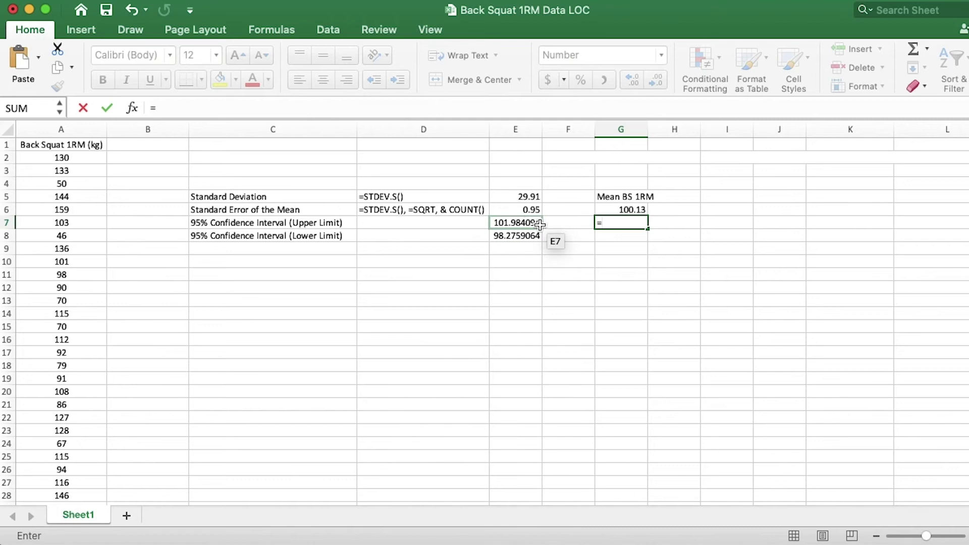
pyautogui.click(532, 211)
pyautogui.press('Return')
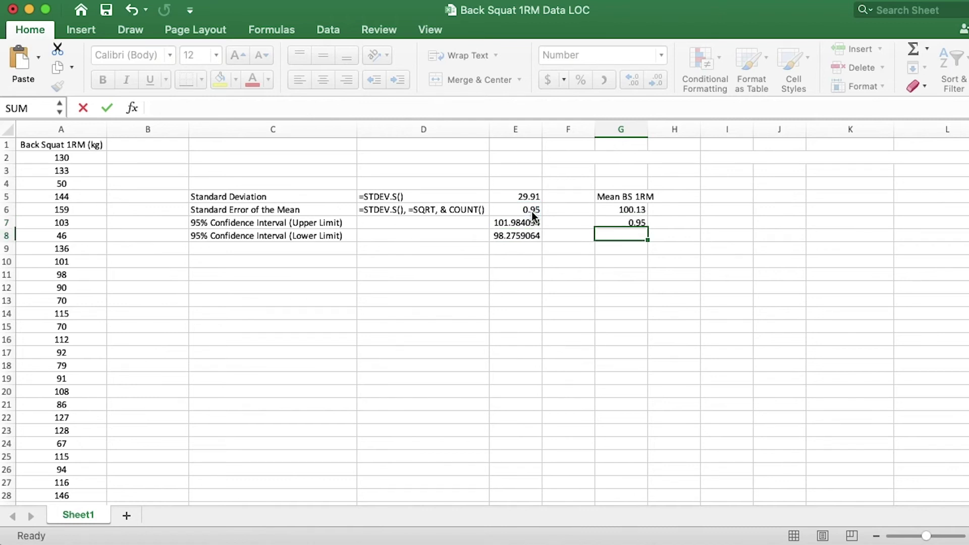
pyautogui.moveTo(628, 197); pyautogui.dragTo(627, 210)
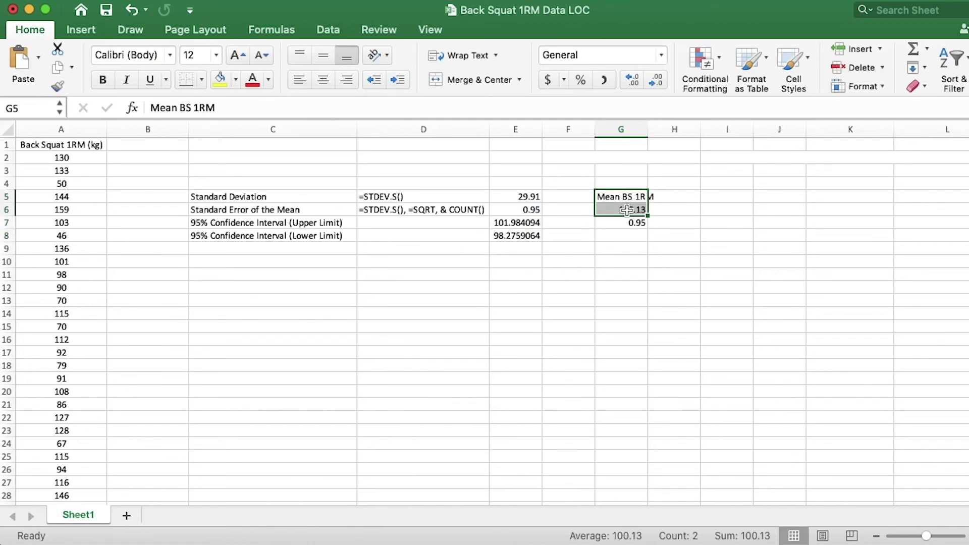
# Insert a clustered column chart of G5:G6 and move it below the statistics near column D.
pyautogui.click(85, 31)
pyautogui.click(488, 49)
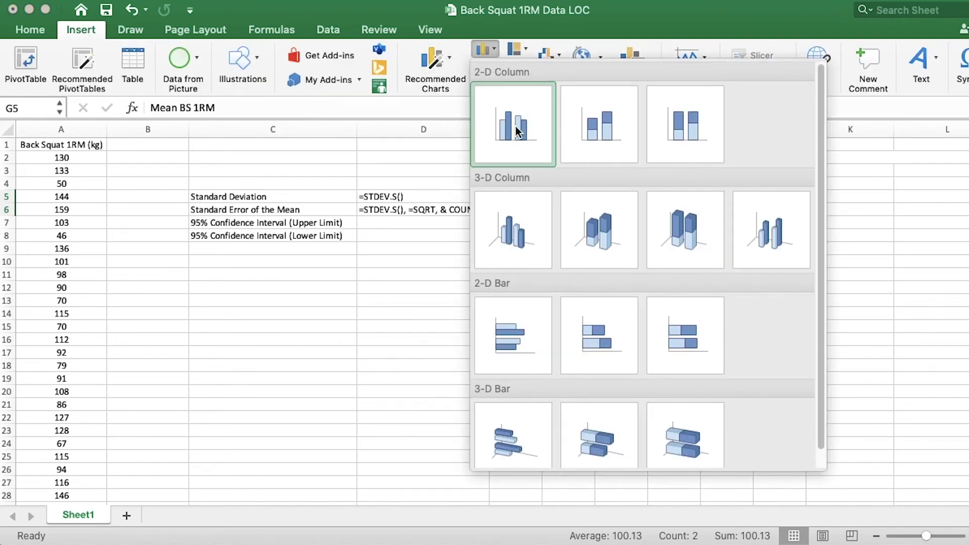
pyautogui.click(516, 126)
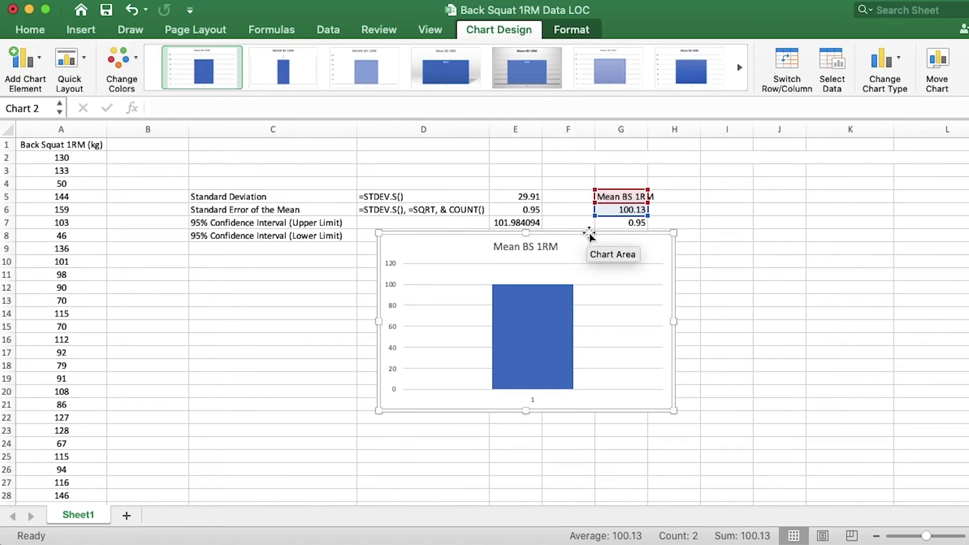
pyautogui.moveTo(588, 228); pyautogui.dragTo(548, 263)
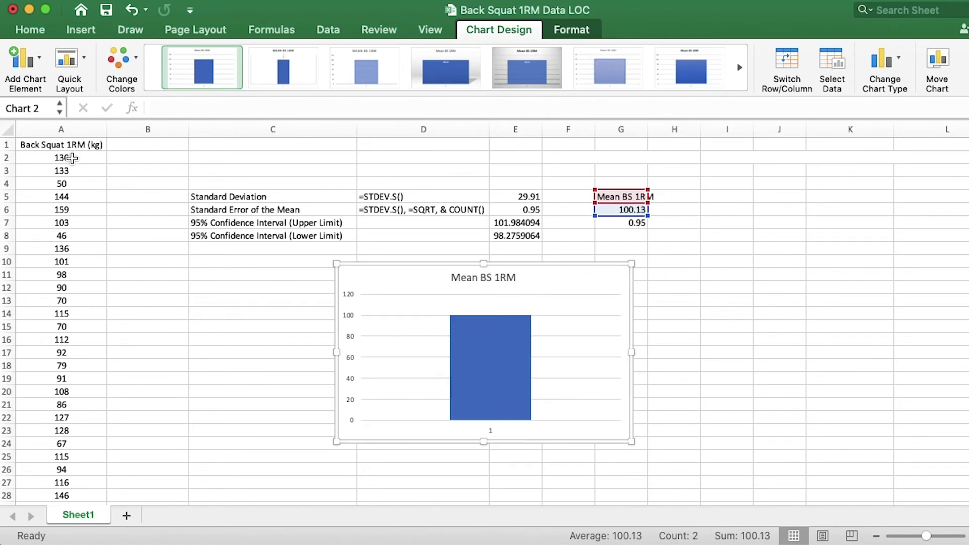
pyautogui.click(25, 59)
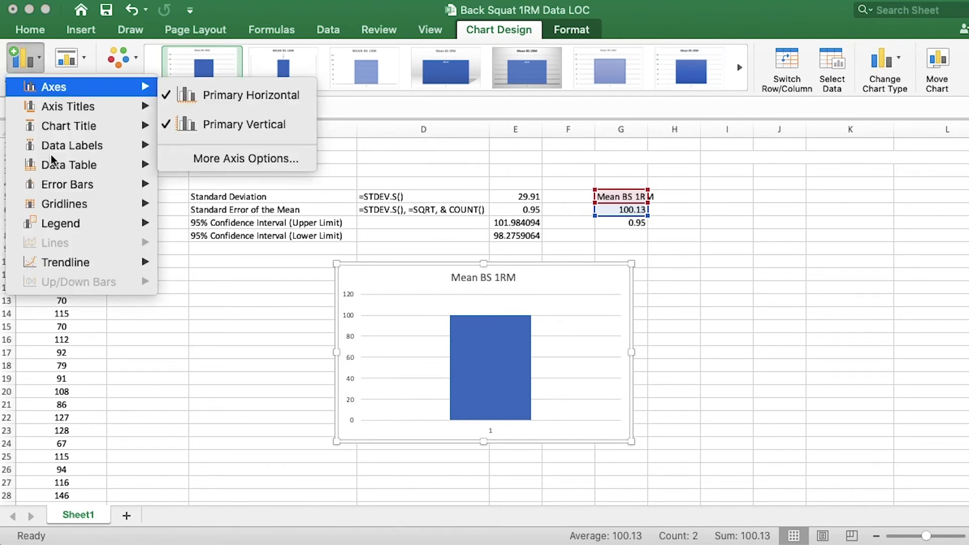
# Add error bars to the mean column and set their amount to Custom values.
pyautogui.moveTo(58, 186)
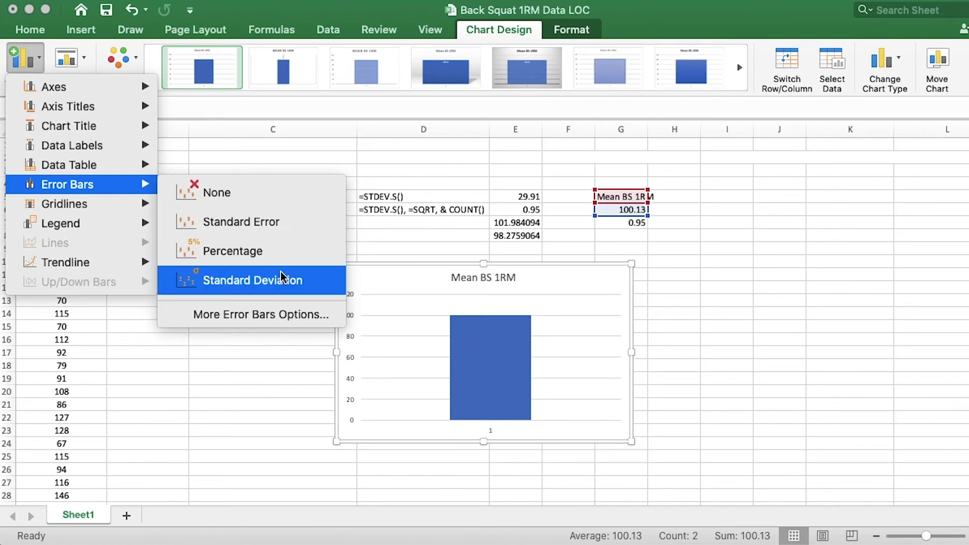
pyautogui.click(272, 315)
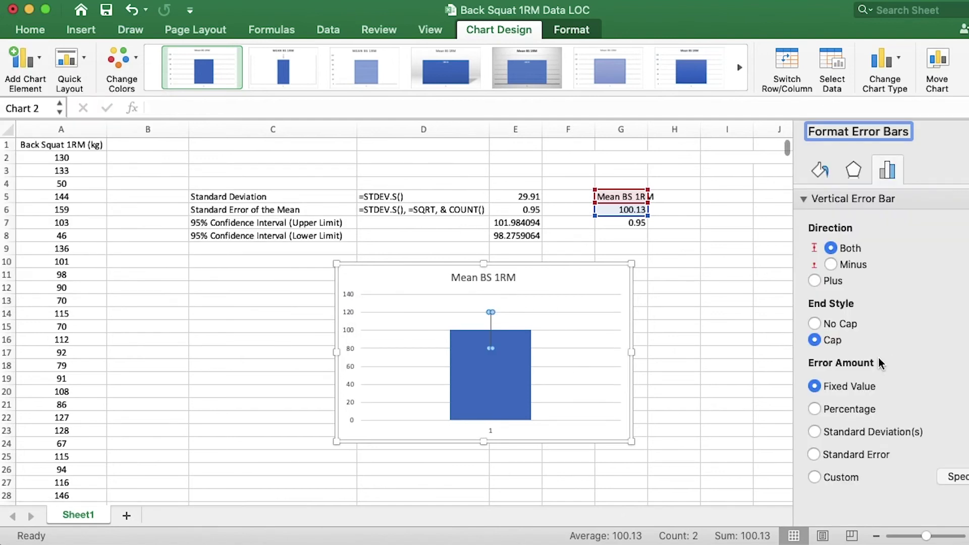
pyautogui.scroll(-1, 877, 360)
pyautogui.scroll(1, 877, 359)
pyautogui.click(814, 477)
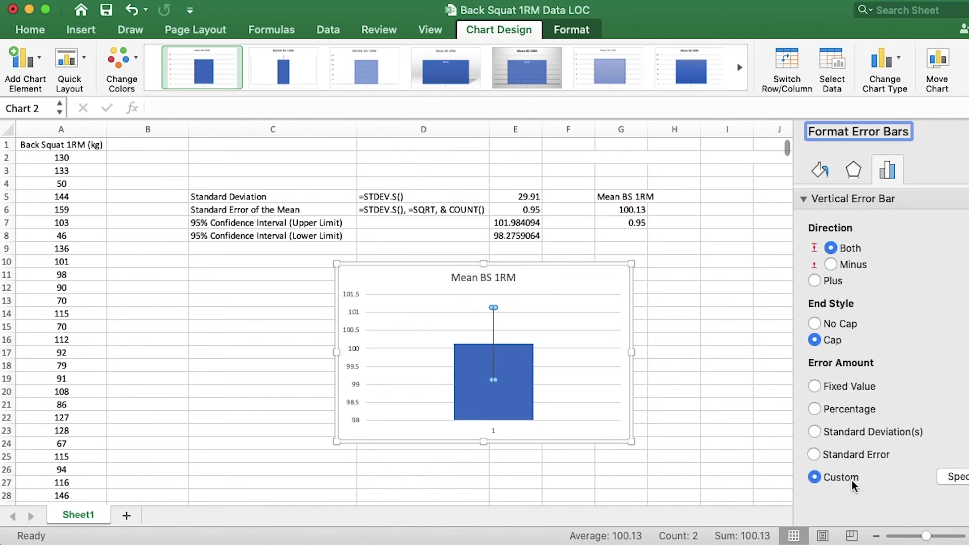
pyautogui.click(957, 477)
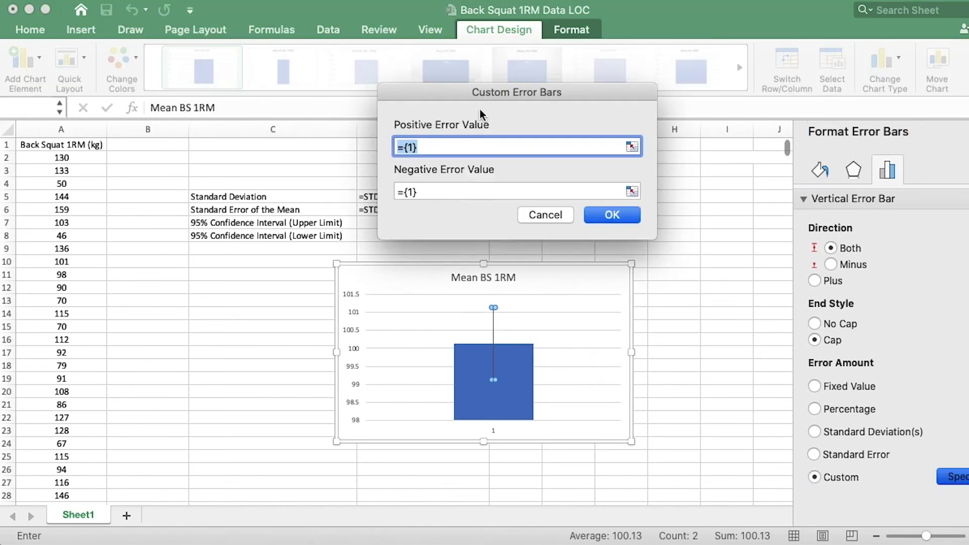
# Set both the positive and negative error values to G7 (=Sheet1!$G$7) and apply them.
pyautogui.moveTo(501, 93); pyautogui.dragTo(740, 74)
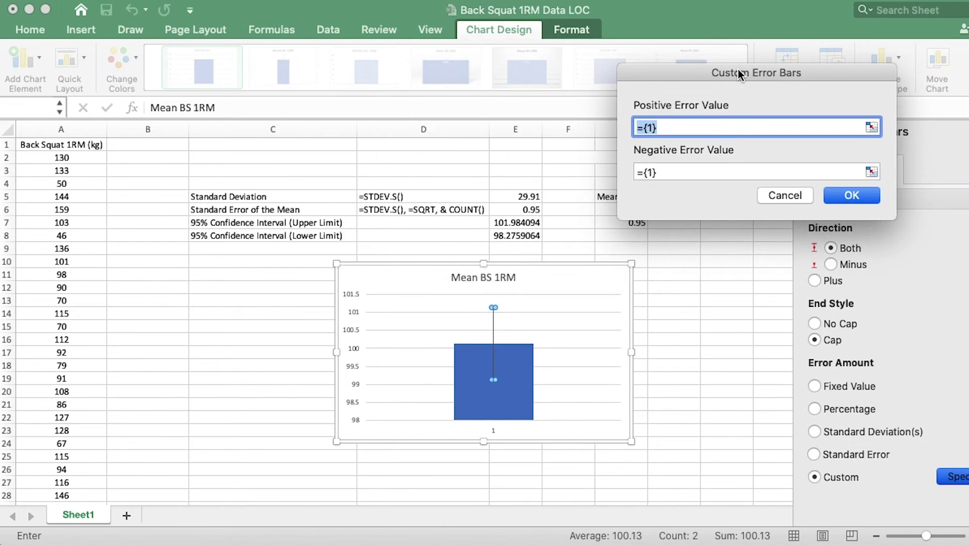
pyautogui.click(608, 227)
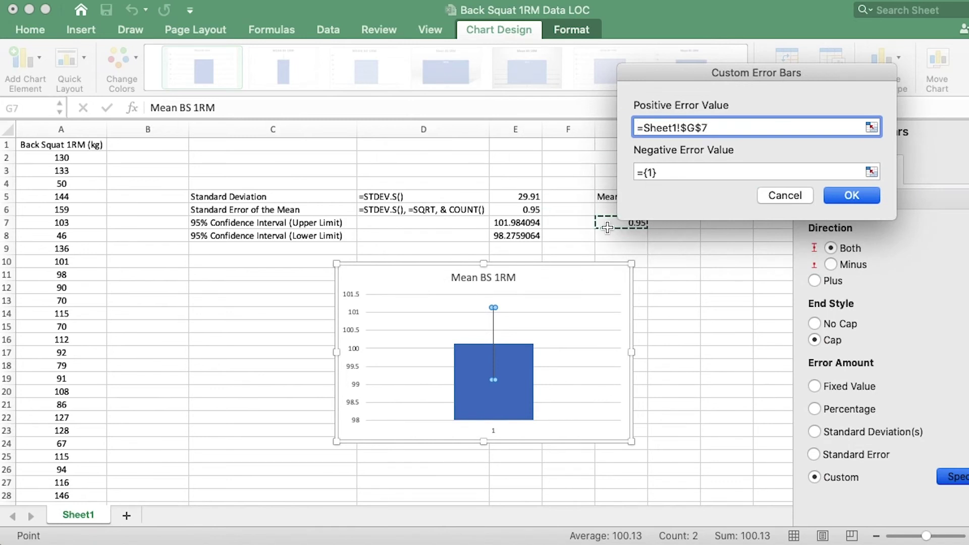
pyautogui.moveTo(654, 66); pyautogui.dragTo(688, 49)
pyautogui.click(725, 151)
pyautogui.press('BackSpace')
pyautogui.press('BackSpace')
pyautogui.press('BackSpace')
pyautogui.press('BackSpace')
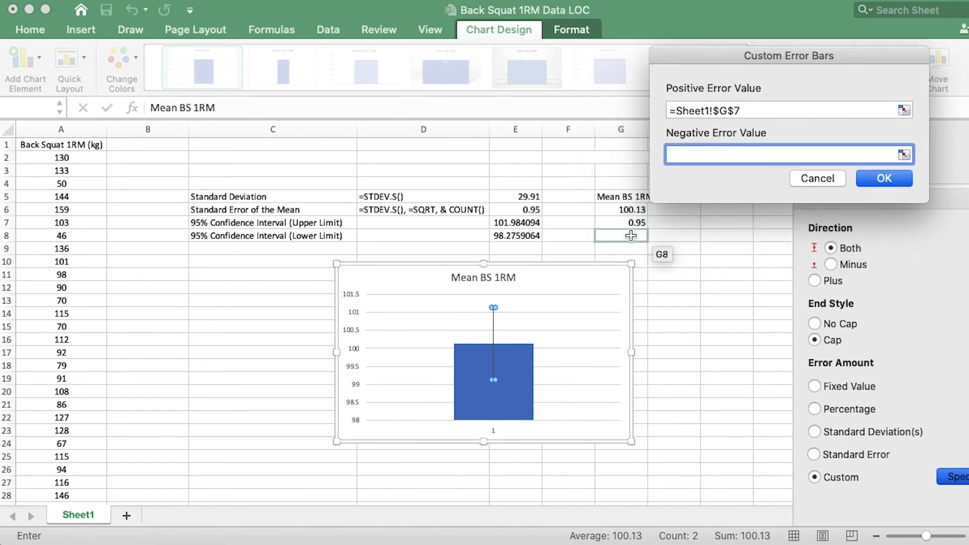
pyautogui.click(624, 223)
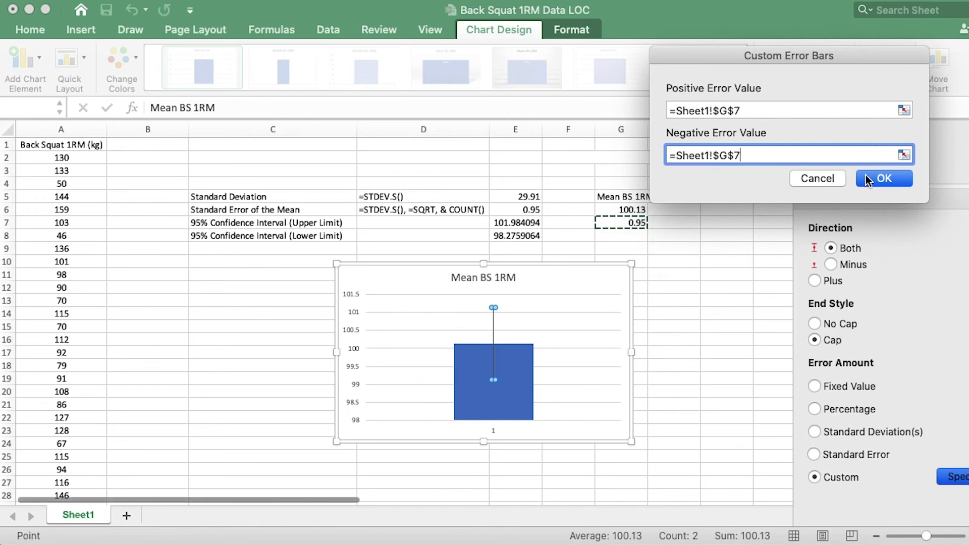
pyautogui.click(865, 175)
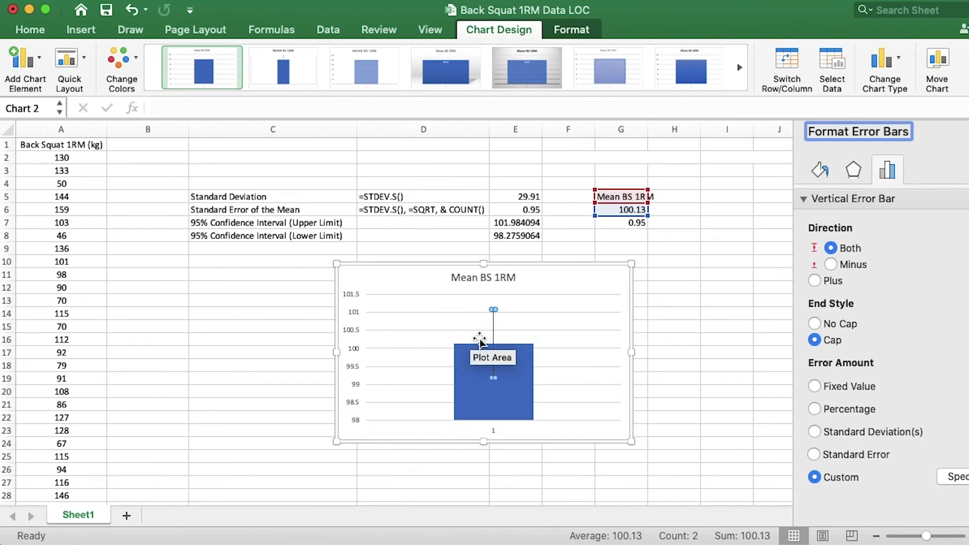
# Set the vertical axis Minimum bound to 0 so it runs from 0 to 120.
pyautogui.click(356, 422)
pyautogui.click(356, 420)
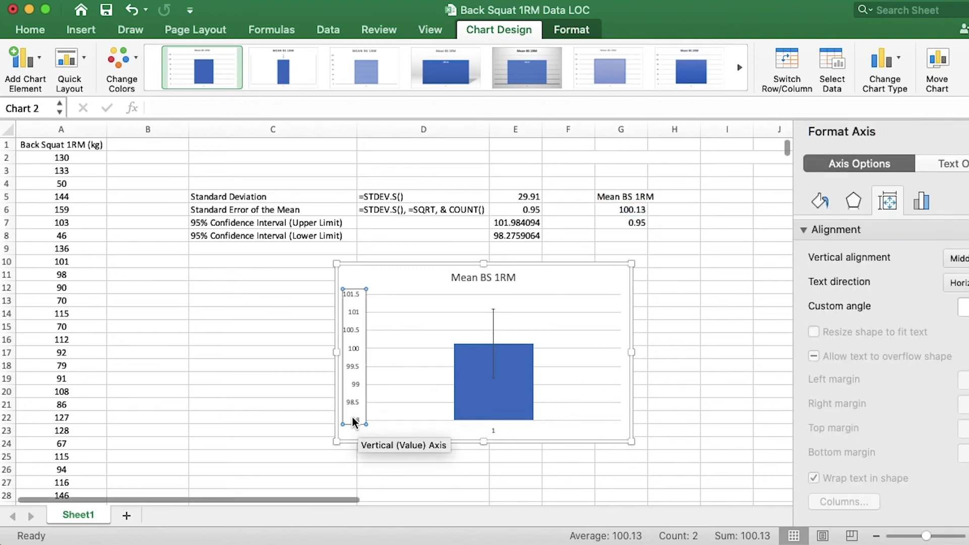
pyautogui.scroll(-1, 906, 323)
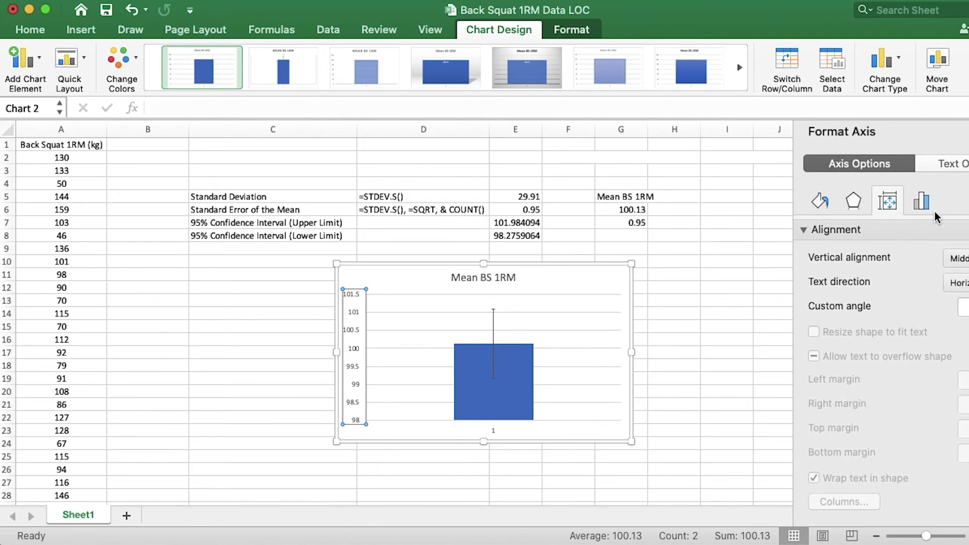
pyautogui.click(922, 203)
pyautogui.doubleClick(954, 284)
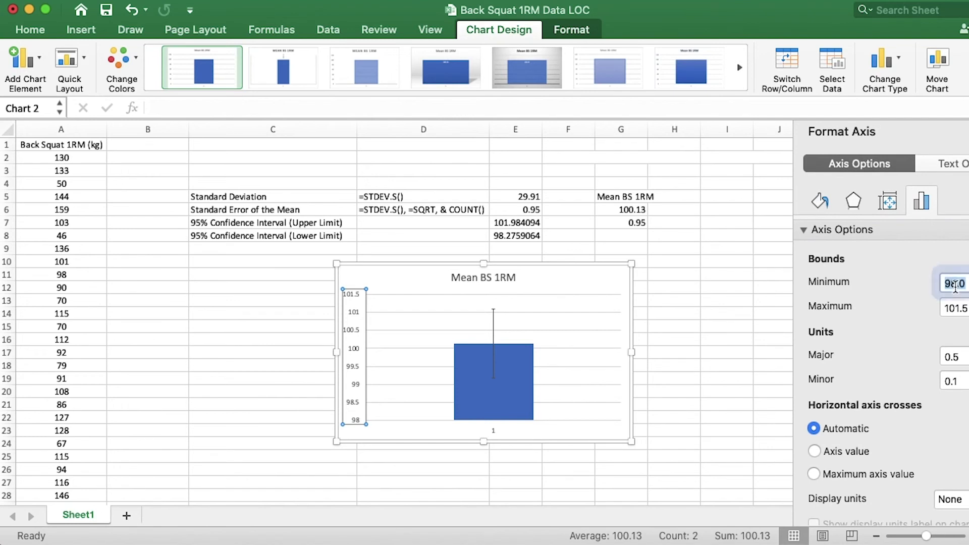
pyautogui.write('0')
pyautogui.press('Return')
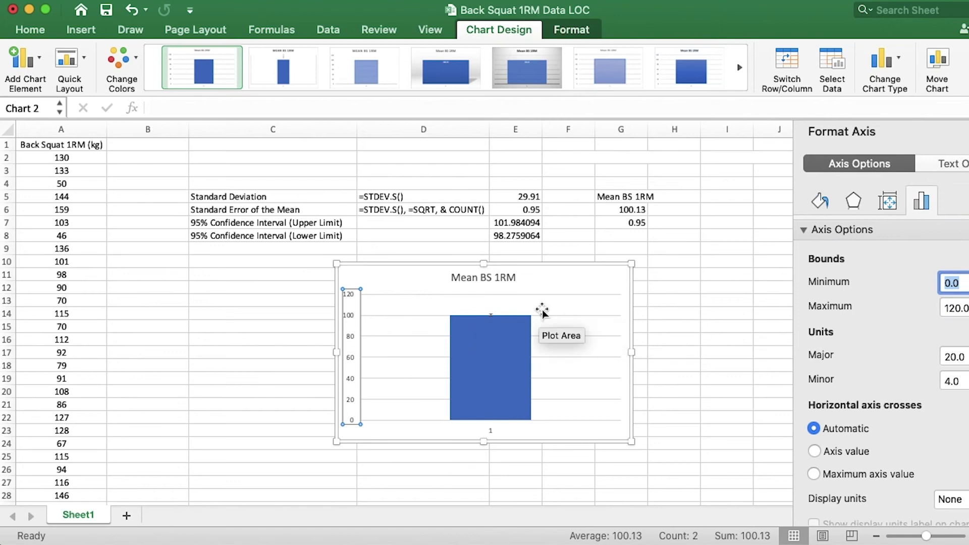
pyautogui.scroll(-5, 656, 463)
pyautogui.scroll(-5, 658, 463)
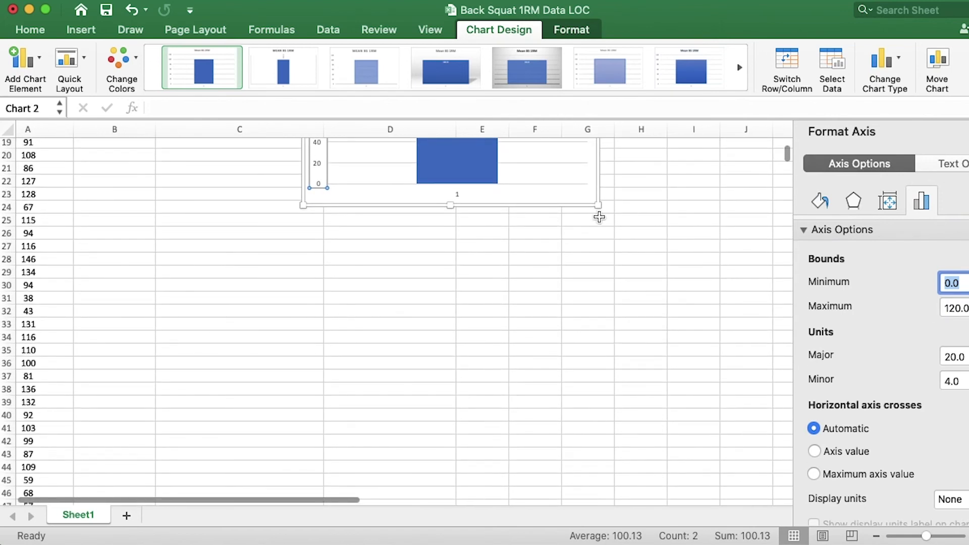
# Drag the chart's bottom-right corner down to resize it to about 5.17 by 7.76 inches.
pyautogui.moveTo(598, 206); pyautogui.dragTo(607, 480)
pyautogui.scroll(8, 586, 238)
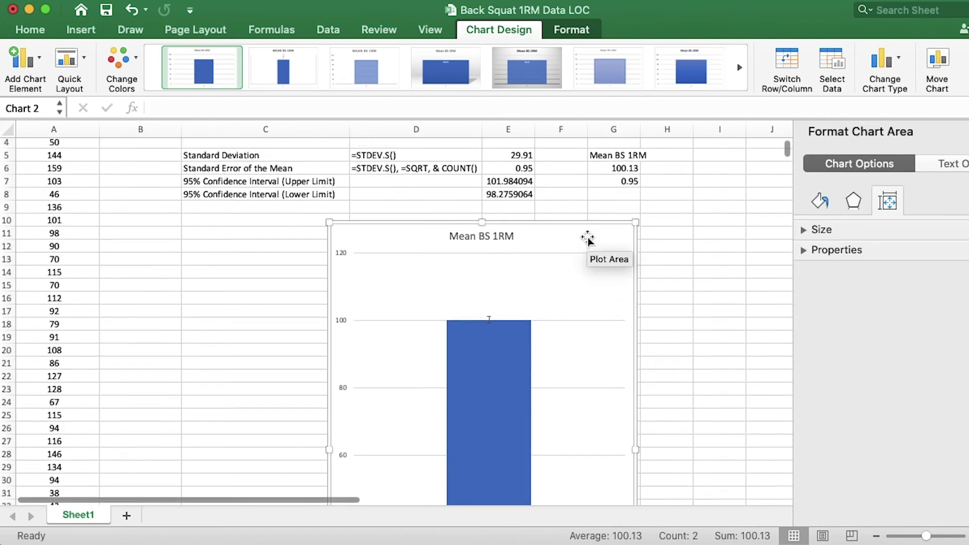